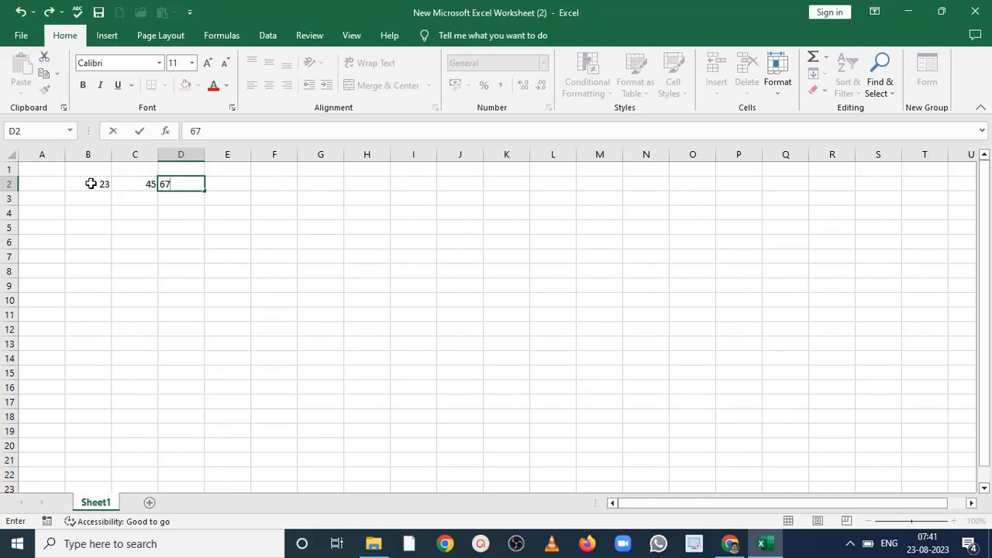
- Complete the row of numbers by entering 78 in cell E2
{"action": "key", "text": "Tab"}
{"action": "type", "text": "78"}
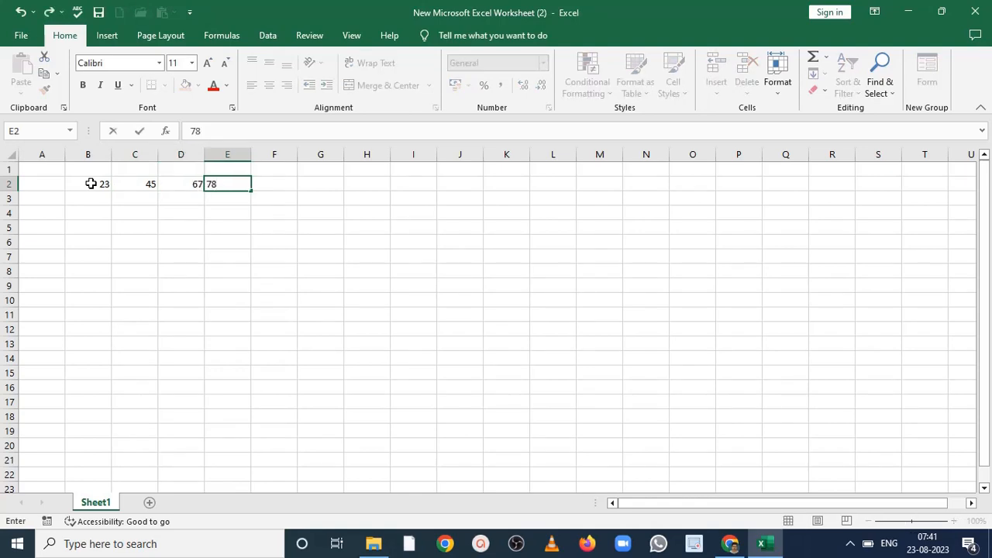
{"action": "left_click", "coordinate": [275, 184]}
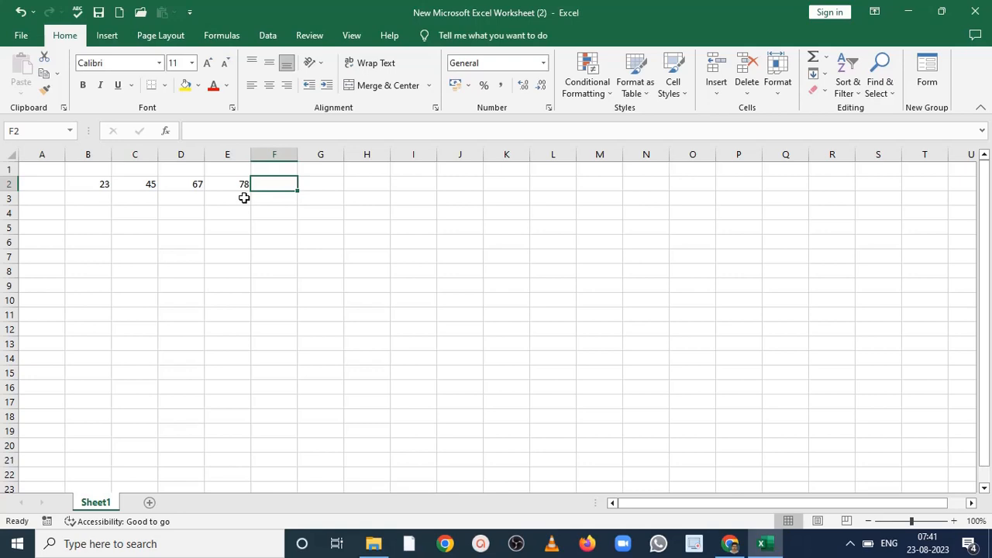
- Total the numbers in B2:E2 with AutoSum, placing the result in F2
{"action": "left_click", "coordinate": [96, 184]}
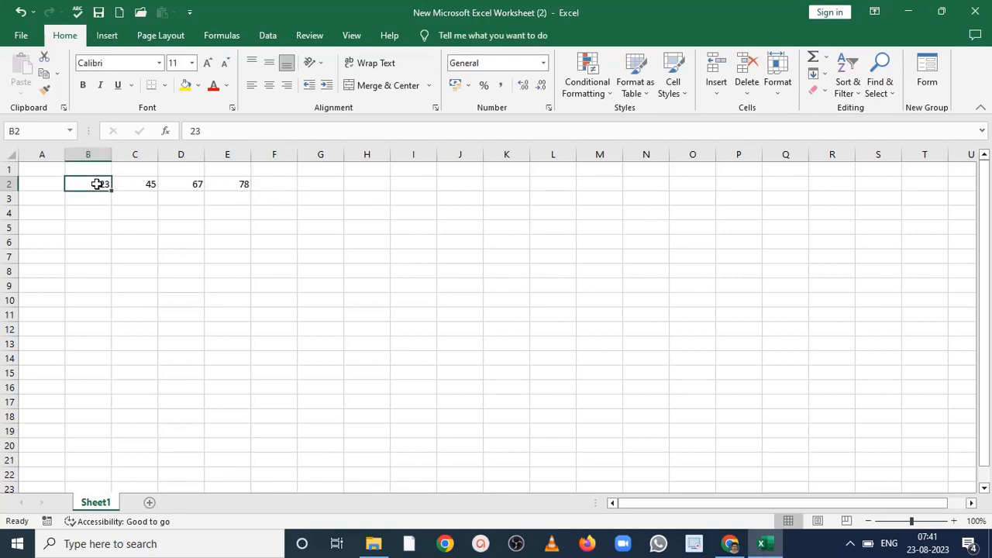
{"action": "left_click_drag", "start_coordinate": [97, 184], "coordinate": [271, 183]}
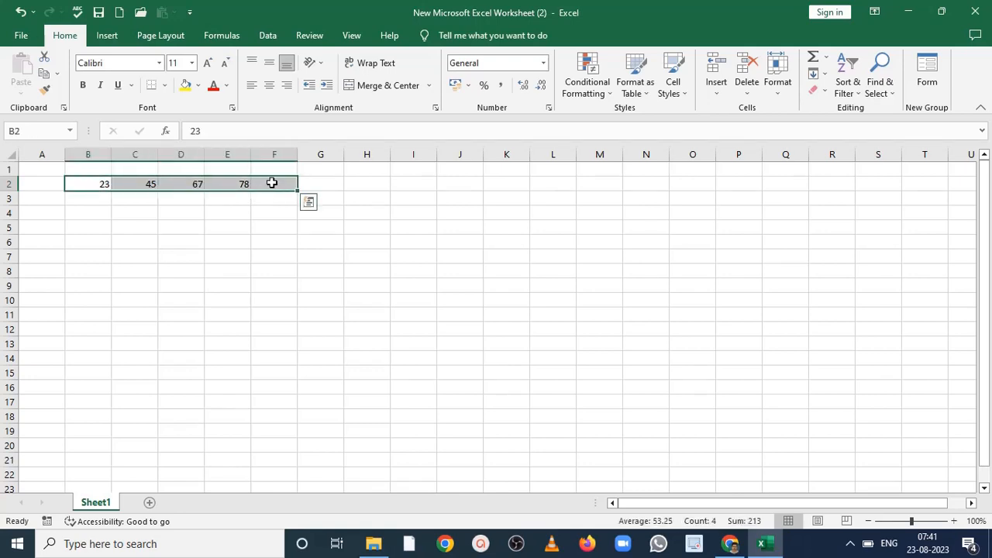
{"action": "left_click", "coordinate": [208, 38]}
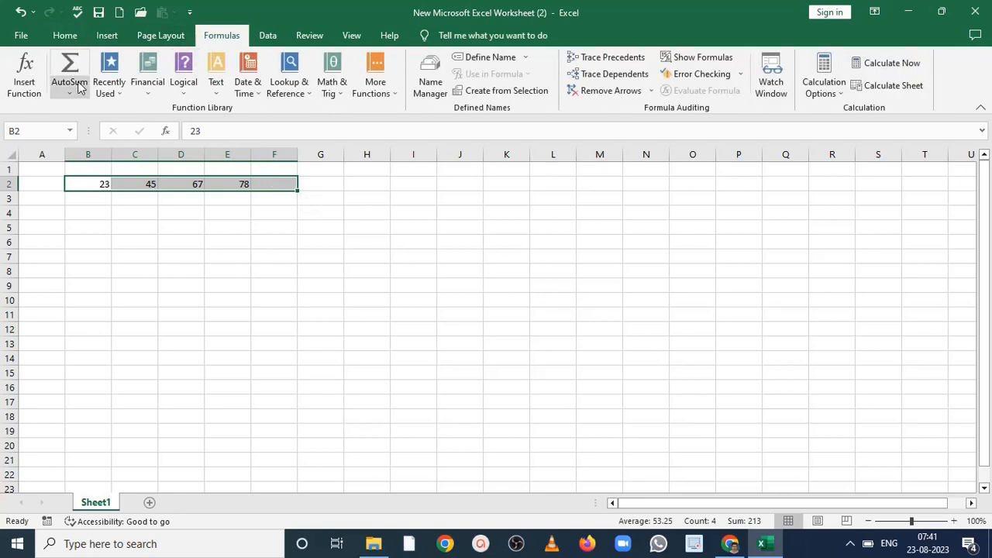
{"action": "left_click", "coordinate": [70, 76]}
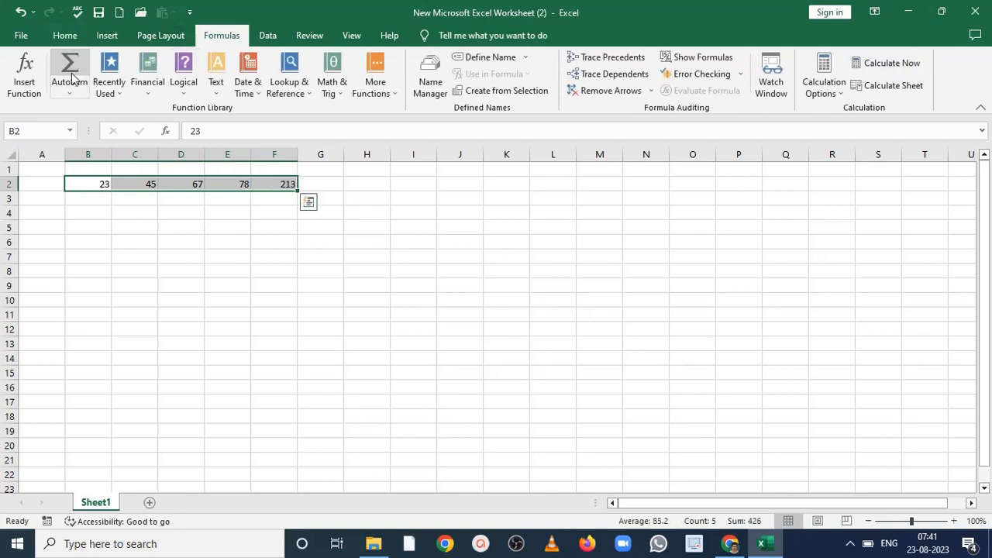
{"action": "left_click", "coordinate": [268, 183]}
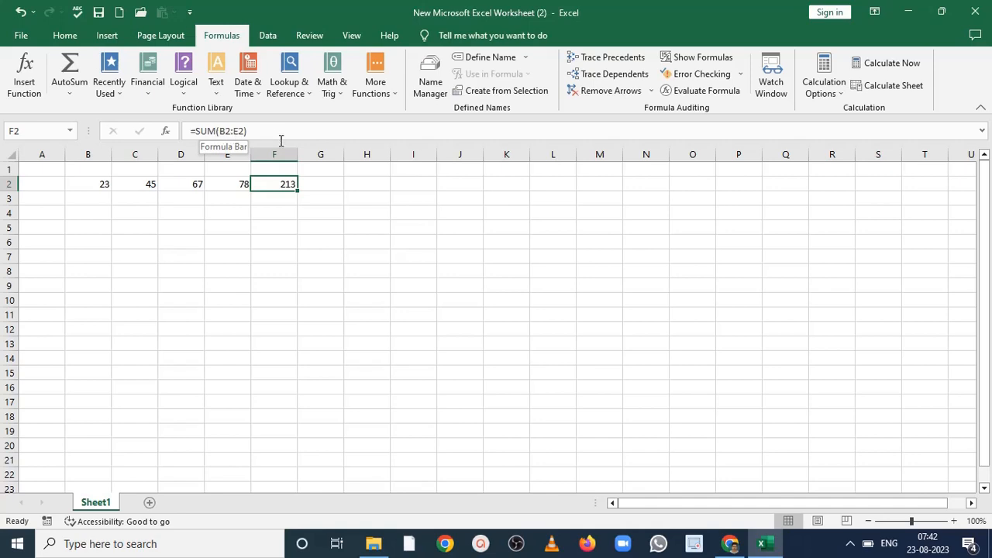
- Enter the formula =sum(b2:e2) in cell G2 to add the four numbers as a range
{"action": "left_click", "coordinate": [321, 185]}
{"action": "type", "text": "="}
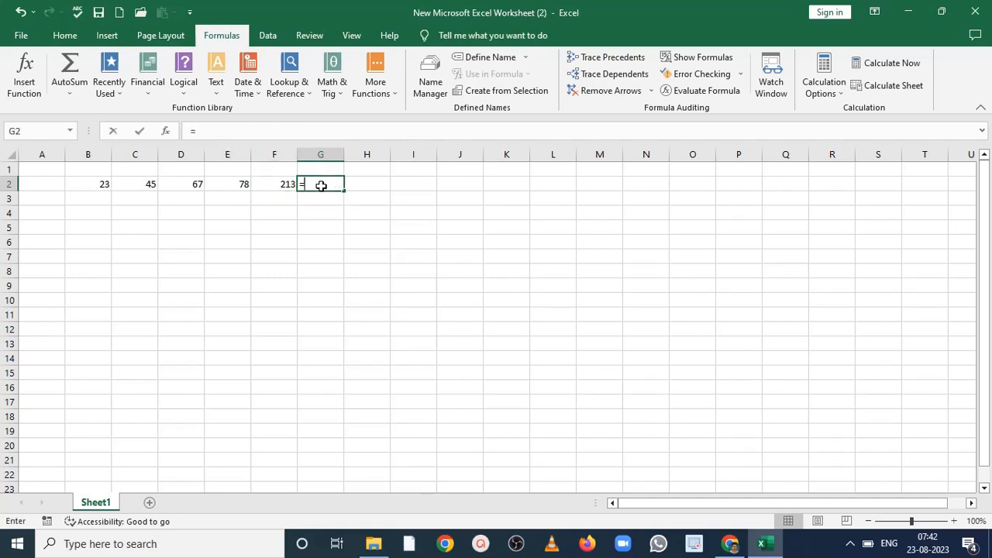
{"action": "type", "text": "sum"}
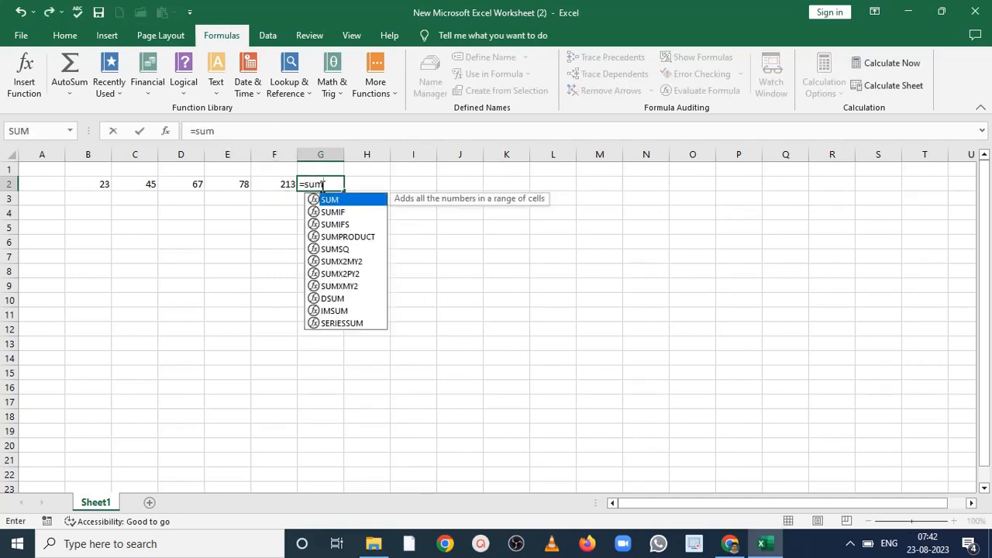
{"action": "type", "text": "("}
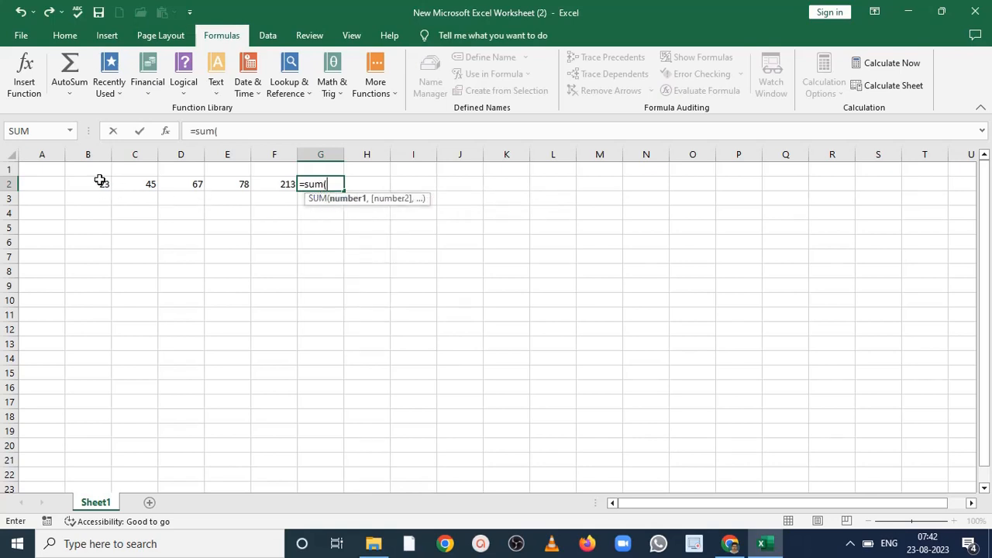
{"action": "type", "text": "b2:"}
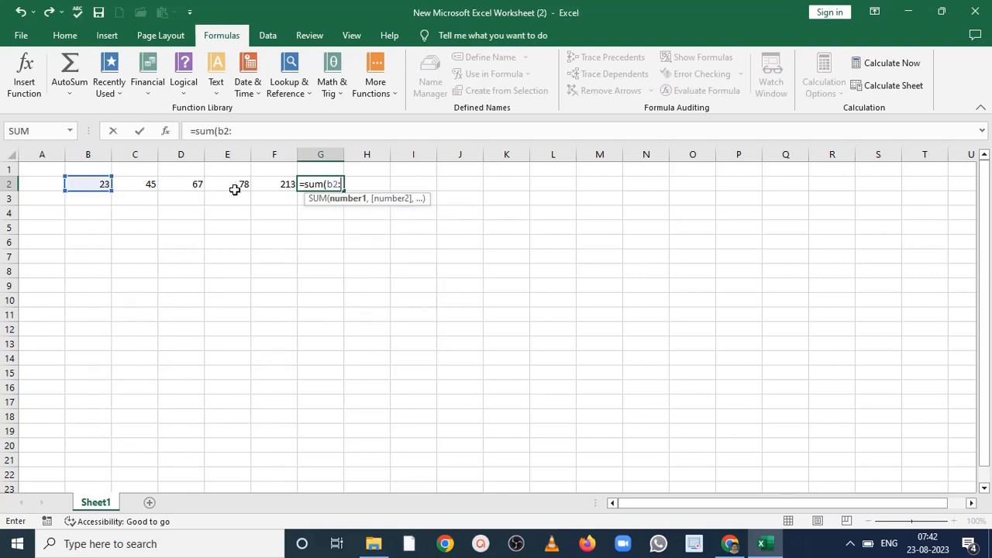
{"action": "type", "text": "e2)"}
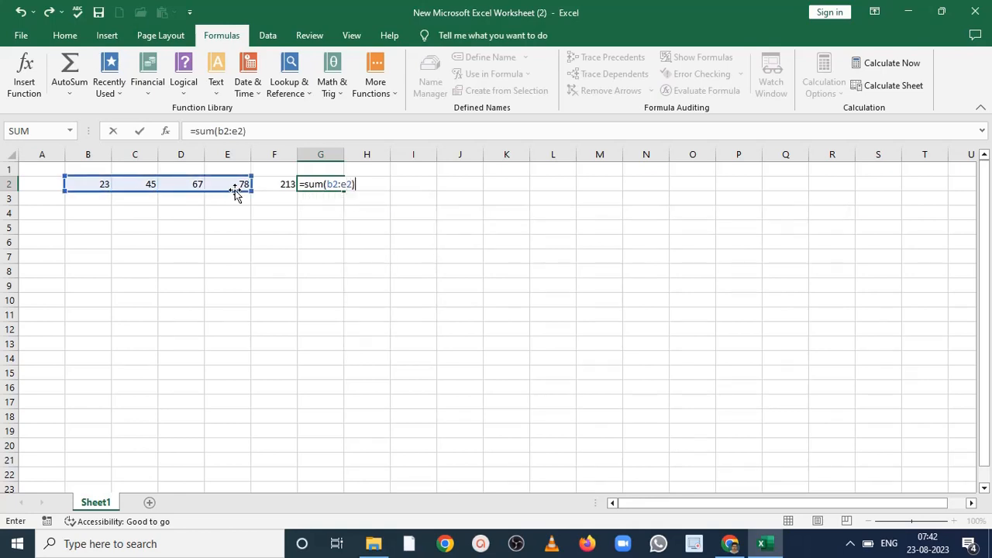
{"action": "key", "text": "Return"}
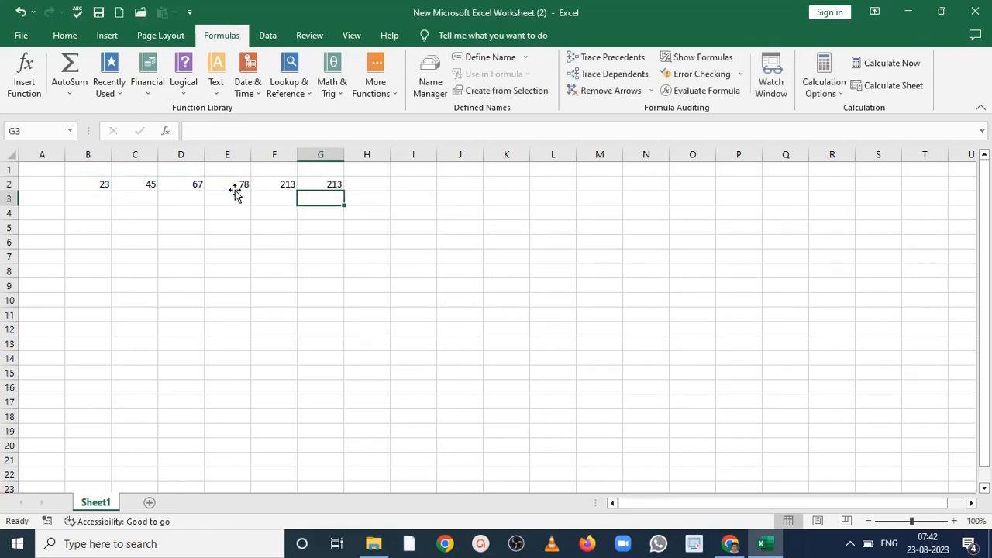
{"action": "left_click", "coordinate": [335, 181]}
- Enter the formula =b2+c2+d2+e2 in cell H2 to add the four numbers with plus operators
{"action": "left_click", "coordinate": [353, 185]}
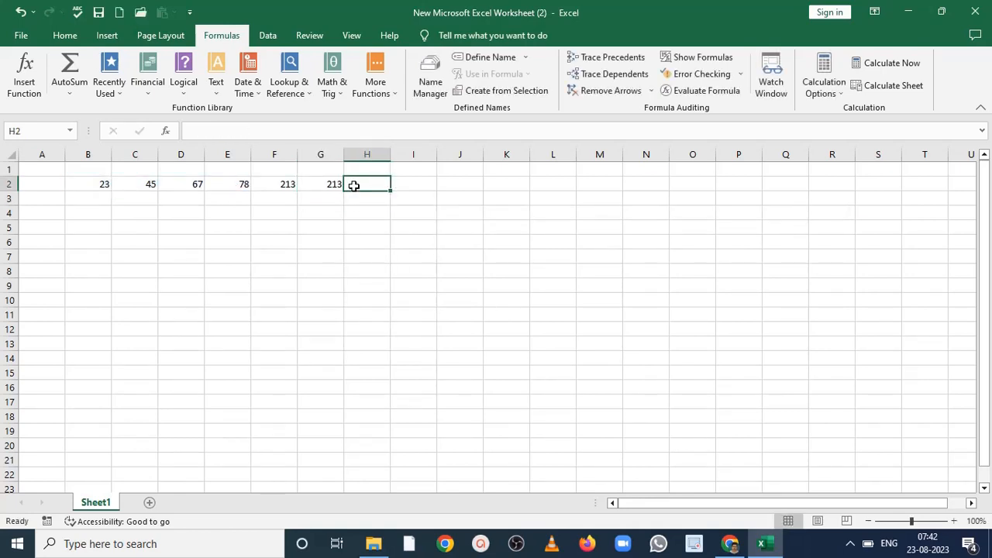
{"action": "type", "text": "="}
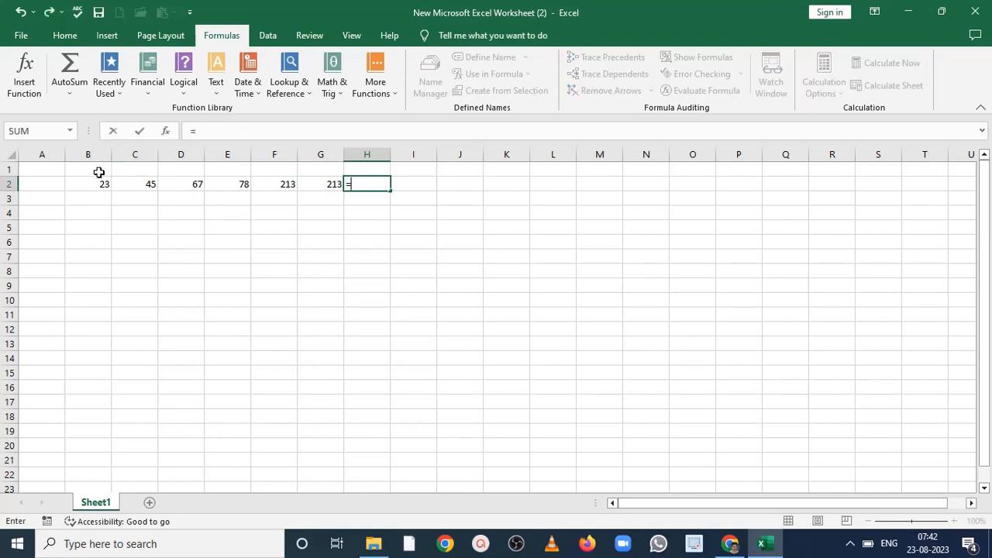
{"action": "type", "text": "b2"}
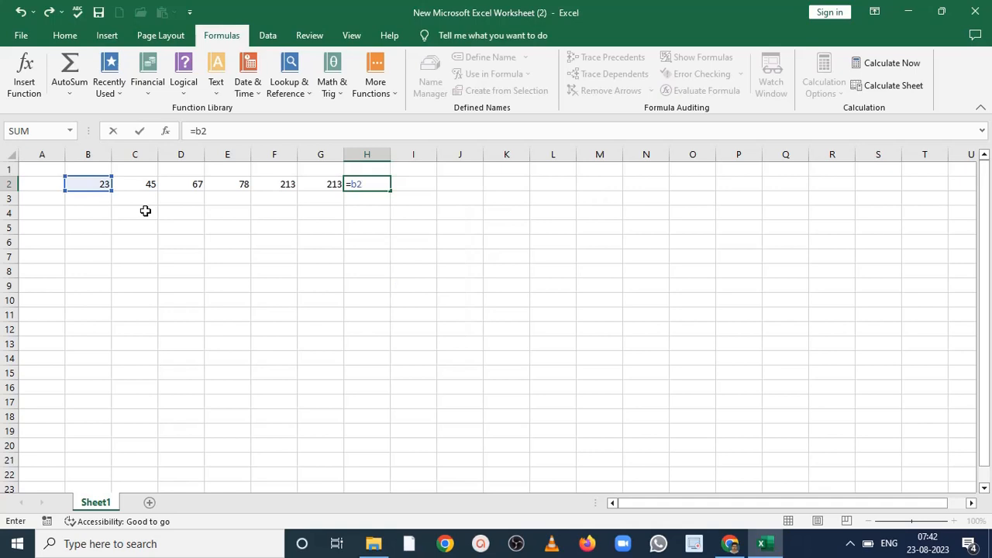
{"action": "type", "text": "+c2+"}
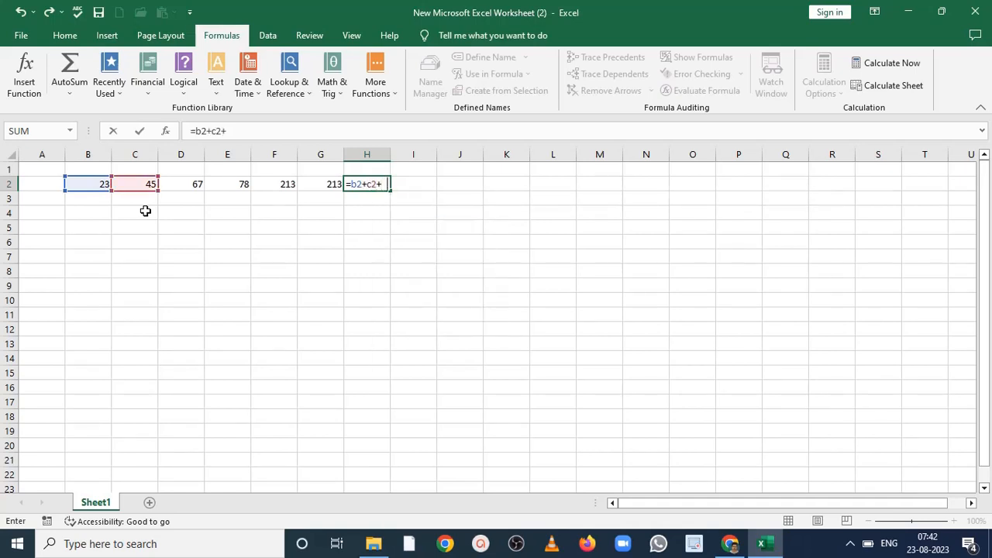
{"action": "type", "text": "d2"}
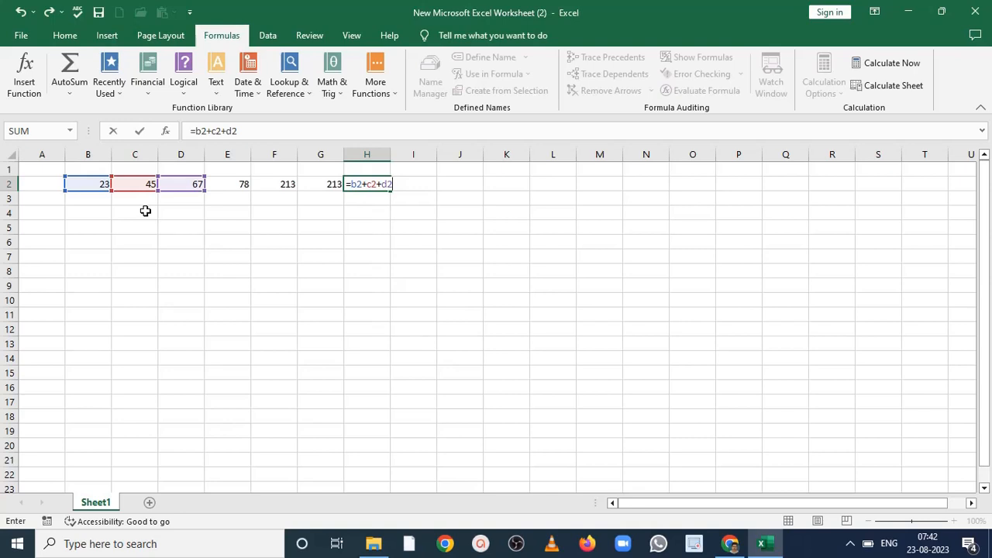
{"action": "type", "text": "+e2"}
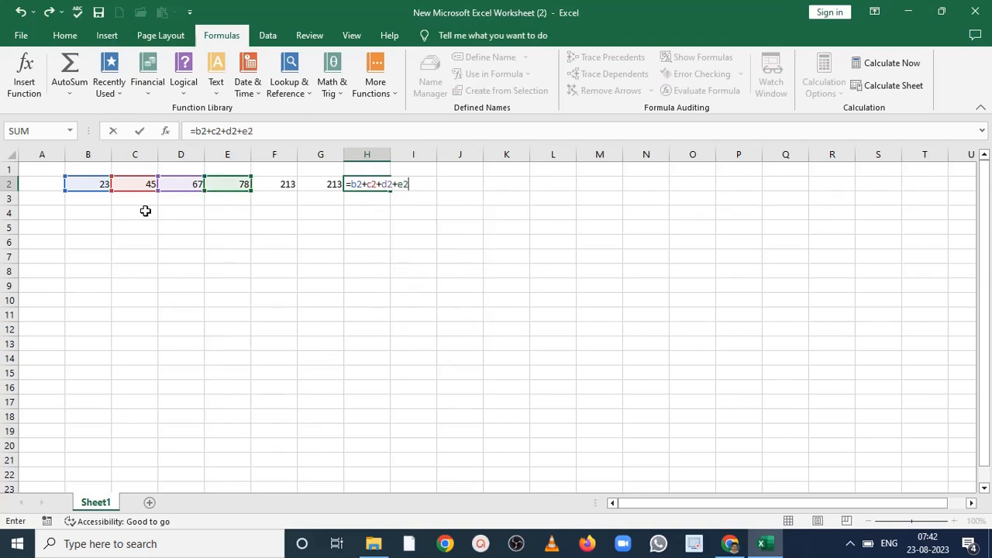
{"action": "key", "text": "Return"}
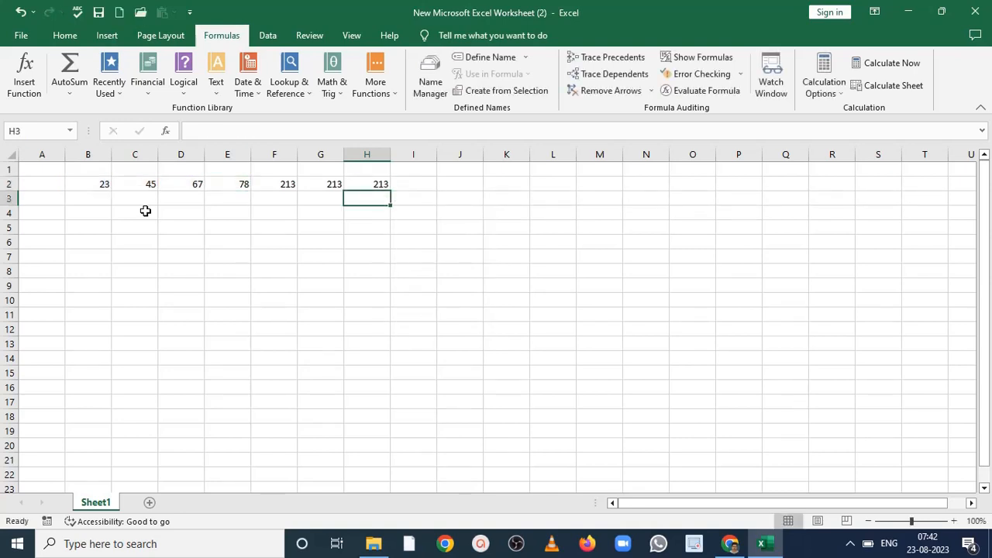
- Enter the formula =sum(B2,C2,D2,E2,) in cell I2, picking each number cell as a separate argument
{"action": "left_click", "coordinate": [414, 186]}
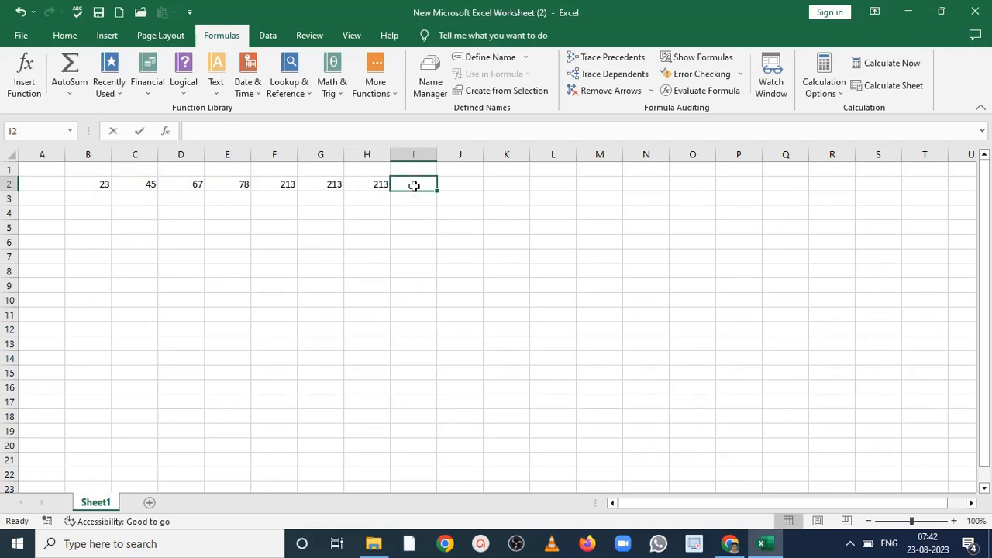
{"action": "type", "text": "=sum"}
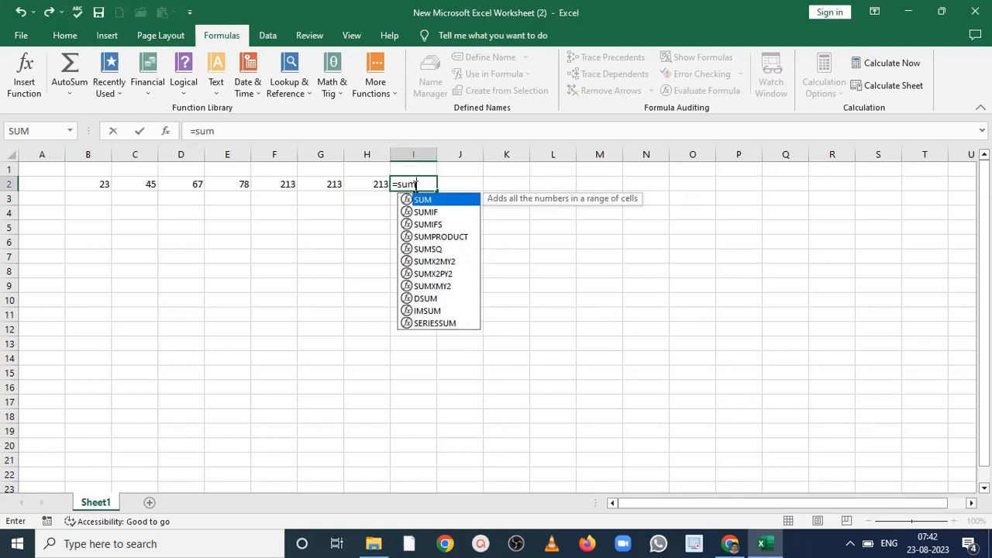
{"action": "type", "text": "()"}
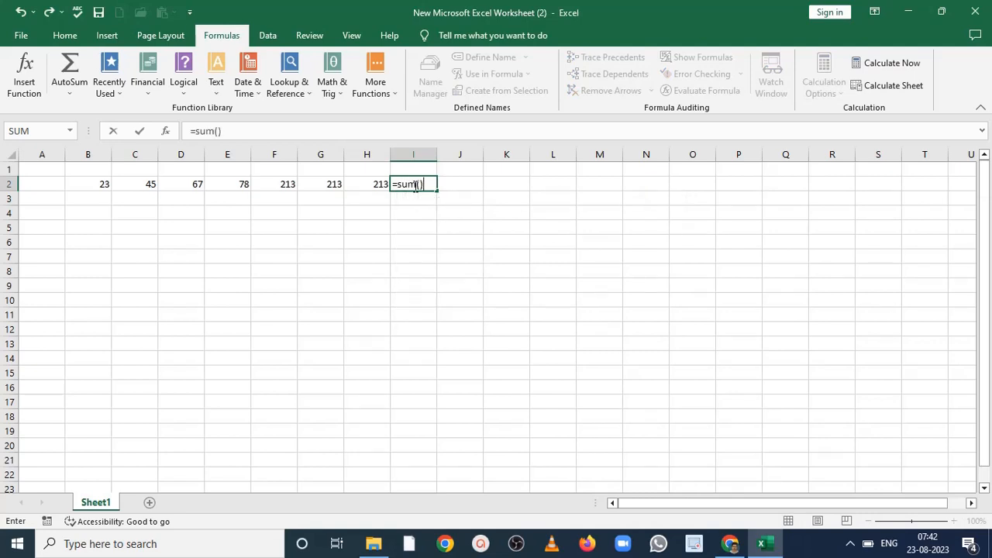
{"action": "left_click", "coordinate": [422, 184]}
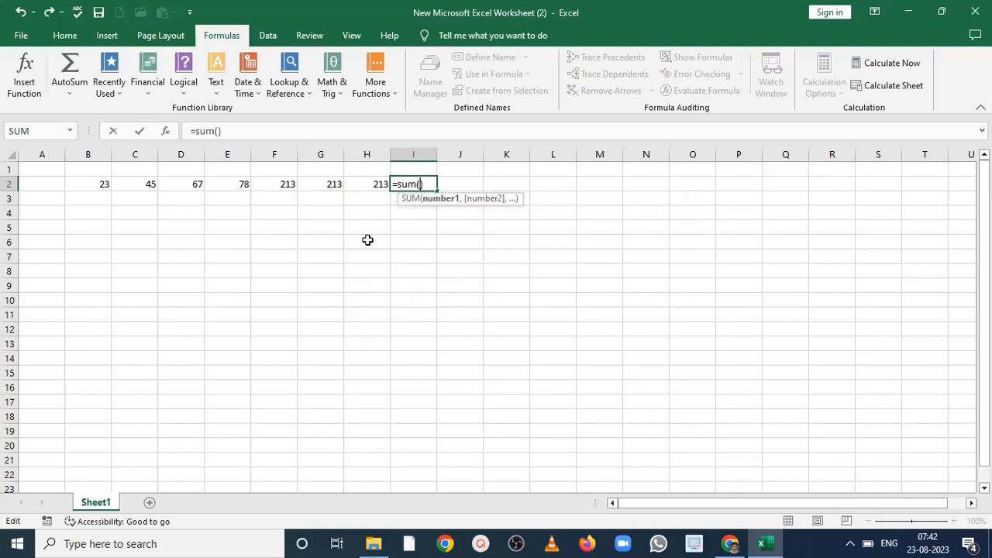
{"action": "left_click", "coordinate": [109, 186]}
{"action": "left_click", "coordinate": [142, 187]}
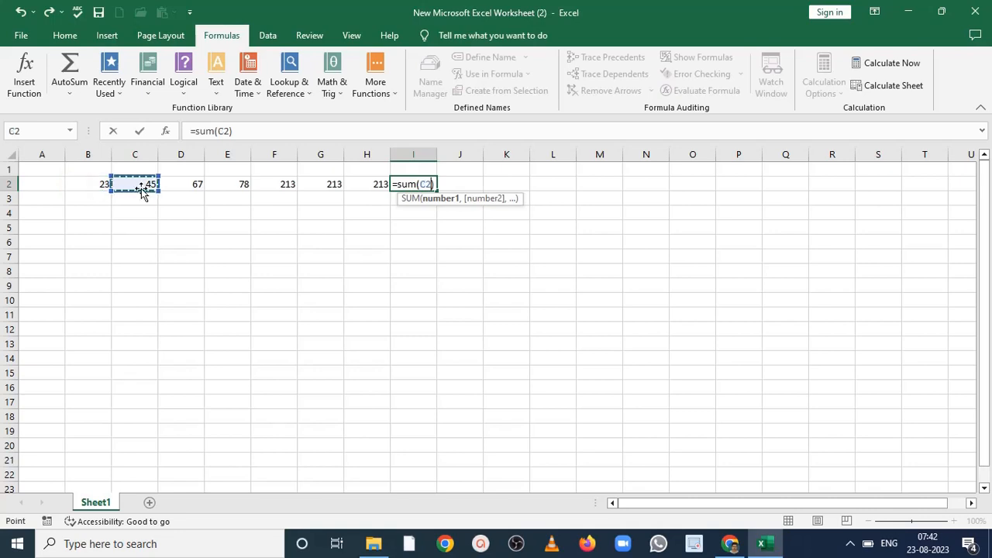
{"action": "left_click", "coordinate": [98, 184]}
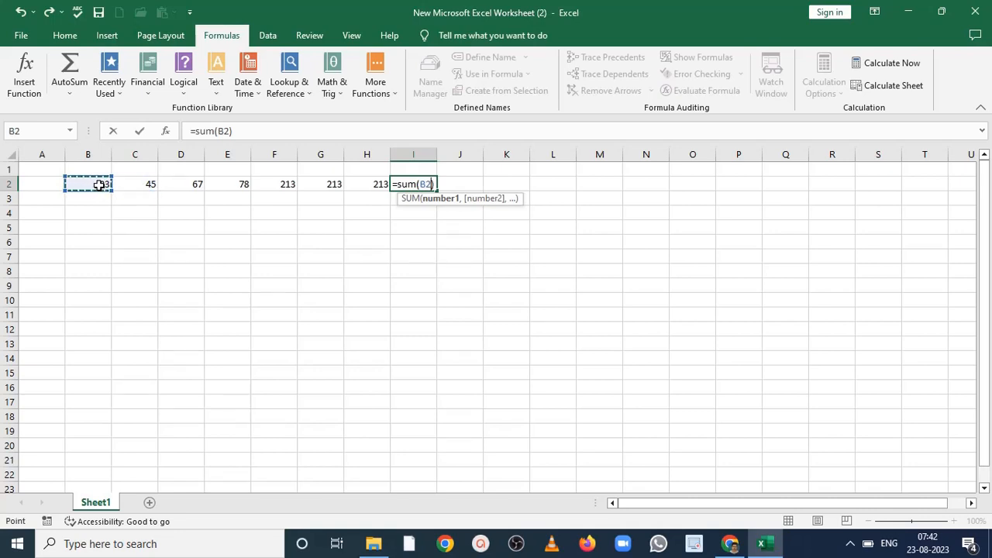
{"action": "type", "text": ","}
{"action": "left_click", "coordinate": [139, 183]}
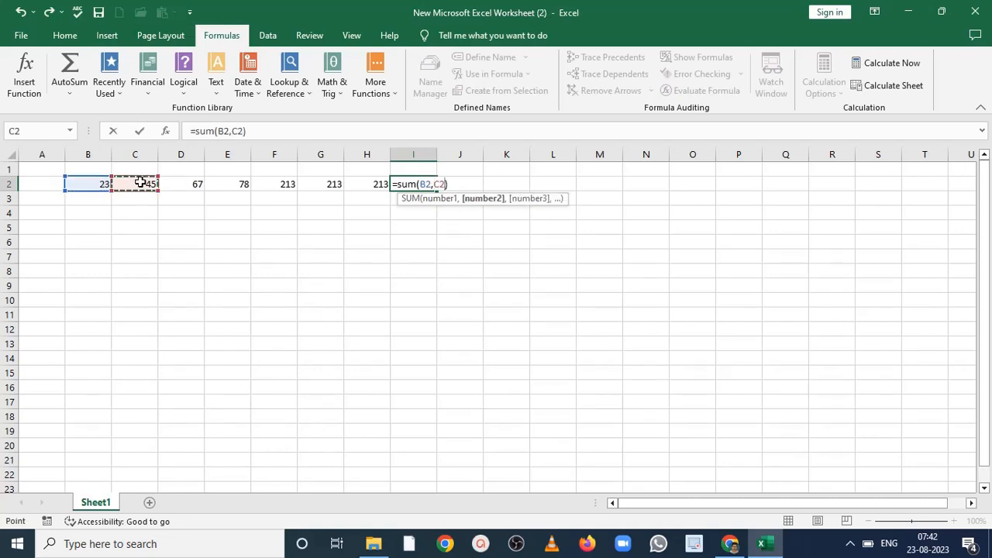
{"action": "type", "text": ","}
{"action": "left_click", "coordinate": [184, 184]}
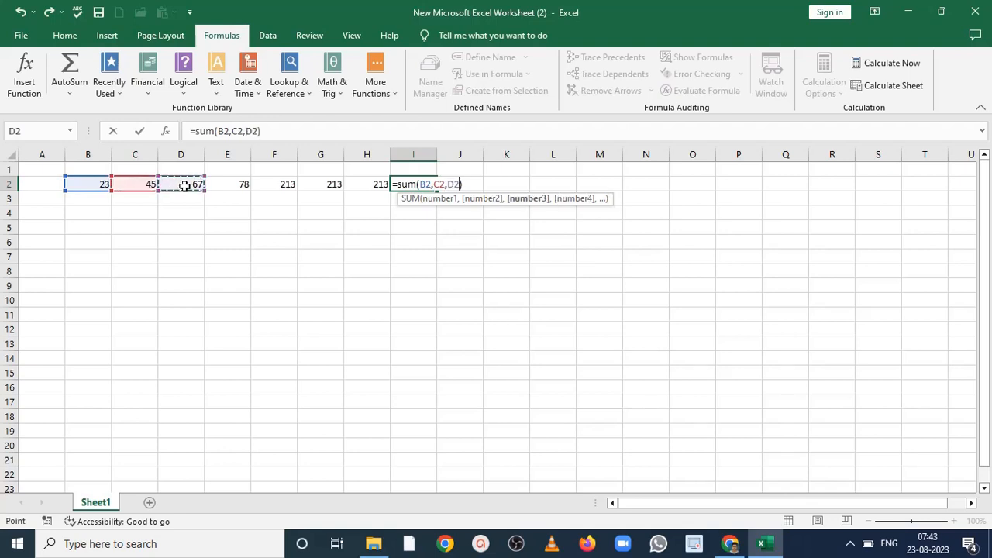
{"action": "type", "text": ","}
{"action": "left_click", "coordinate": [237, 182]}
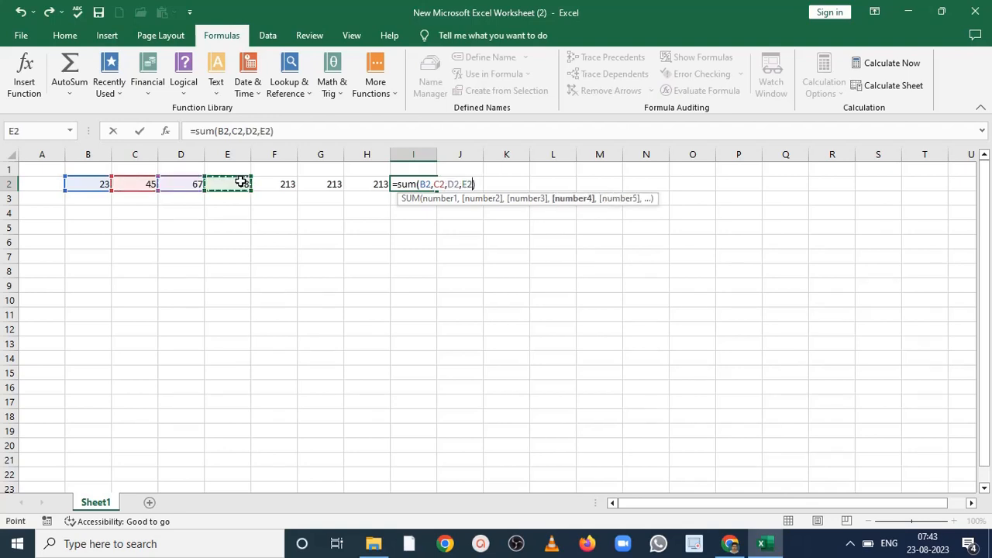
{"action": "type", "text": ","}
{"action": "key", "text": "Return"}
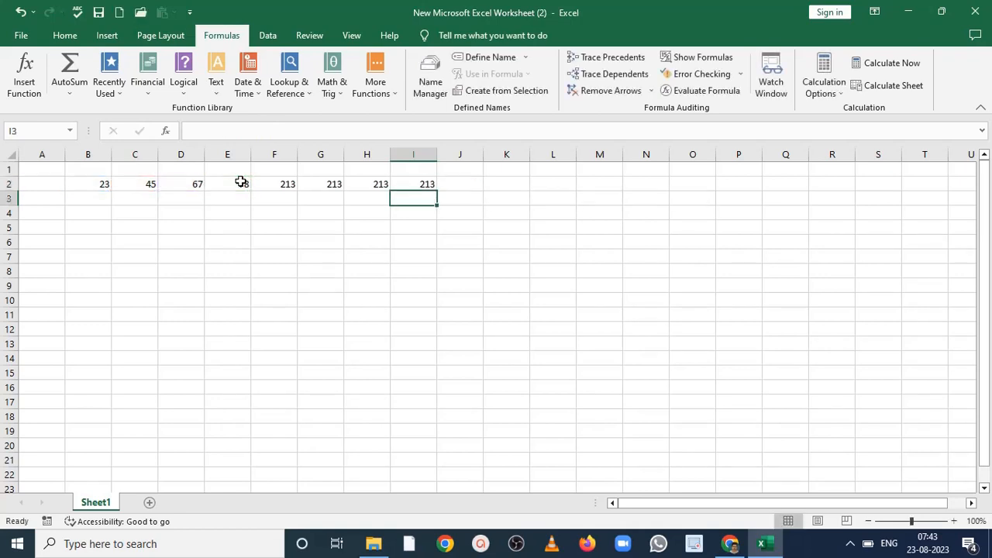
{"action": "left_click", "coordinate": [416, 184]}
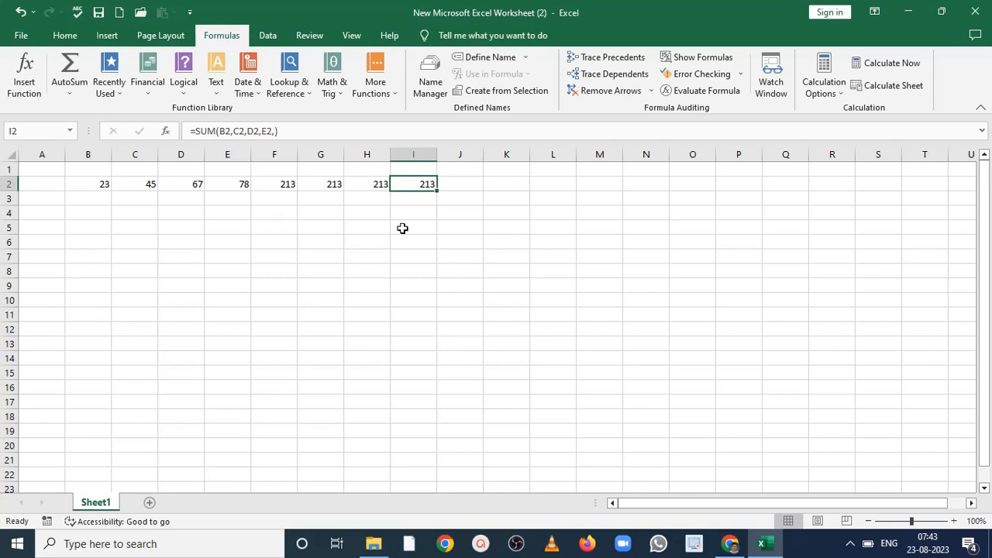
- Enter one first name in cell J2 and a second first name in K2, ending on cell N2
{"action": "left_click", "coordinate": [464, 187]}
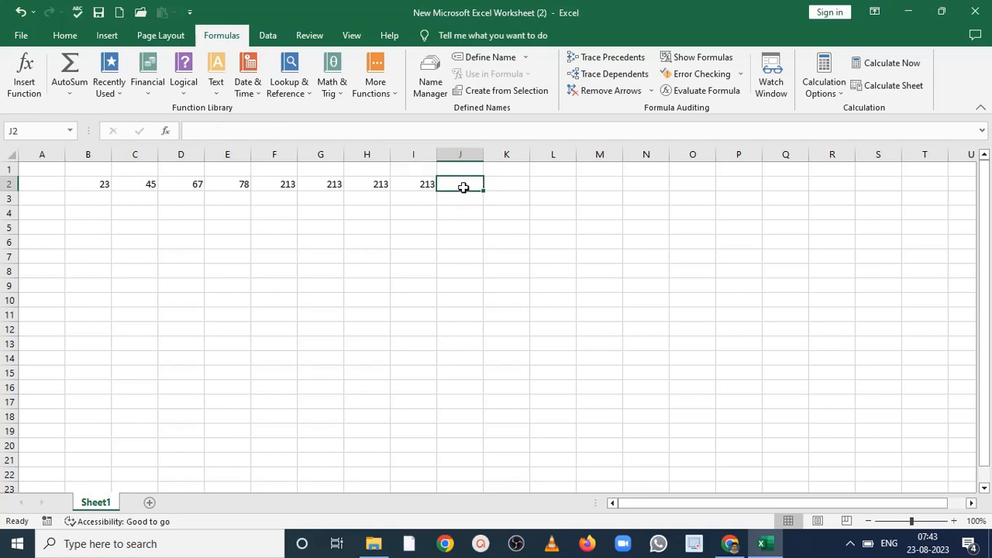
{"action": "type", "text": "Ram"}
{"action": "key", "text": "Tab"}
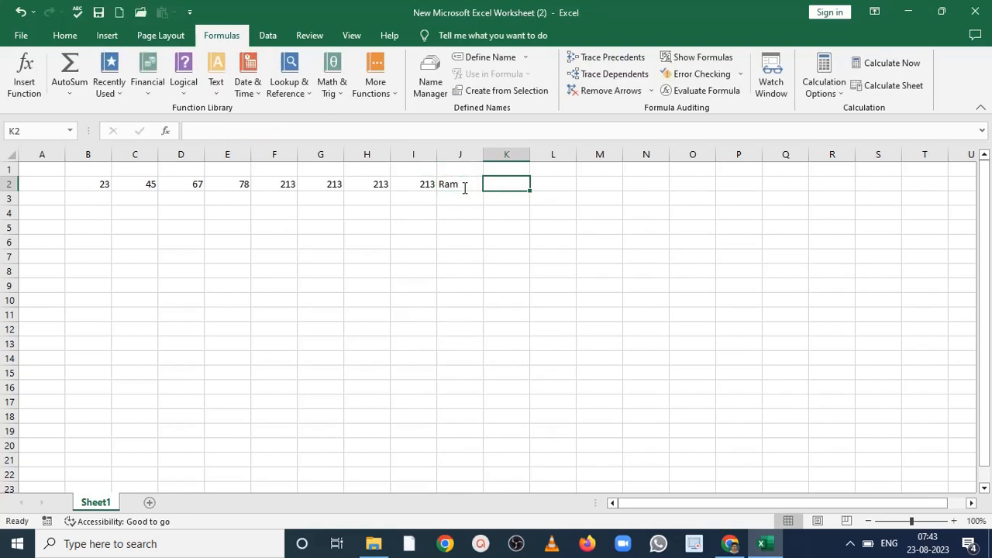
{"action": "type", "text": "Mahesh"}
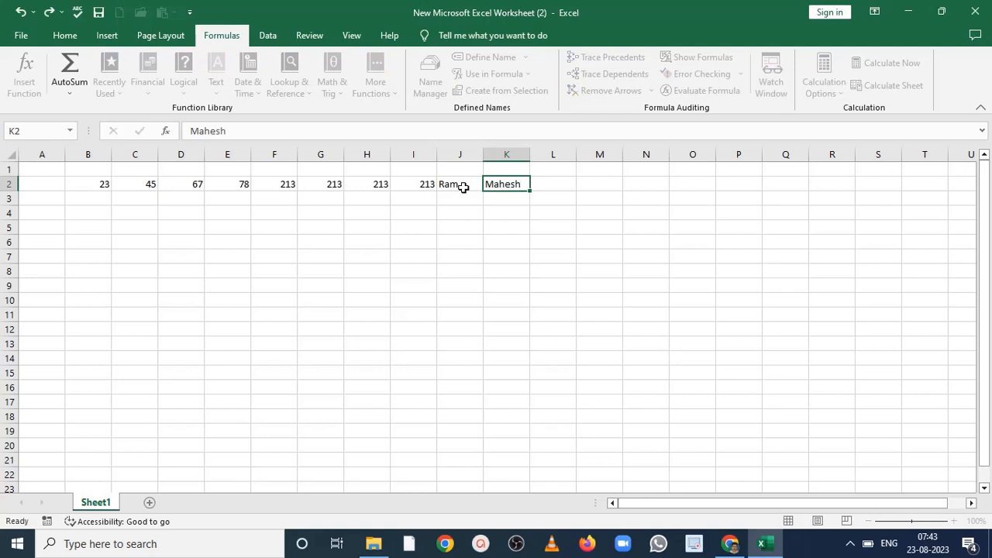
{"action": "key", "text": "Tab"}
{"action": "key", "text": "Tab"}
{"action": "key", "text": "Tab"}
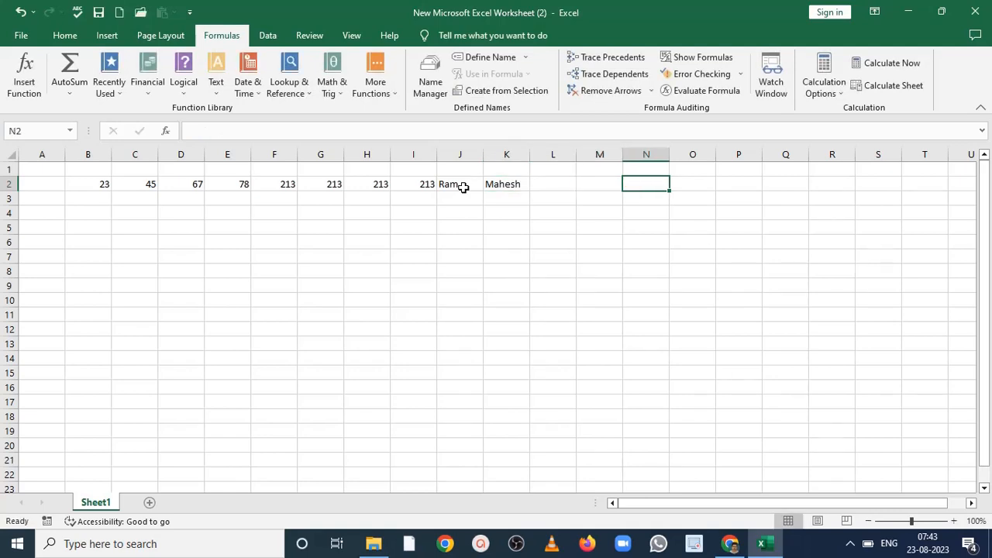
- Enter the formula =COUNT(b2:k2) in cell N2 to count the numeric cells in the row
{"action": "type", "text": "="}
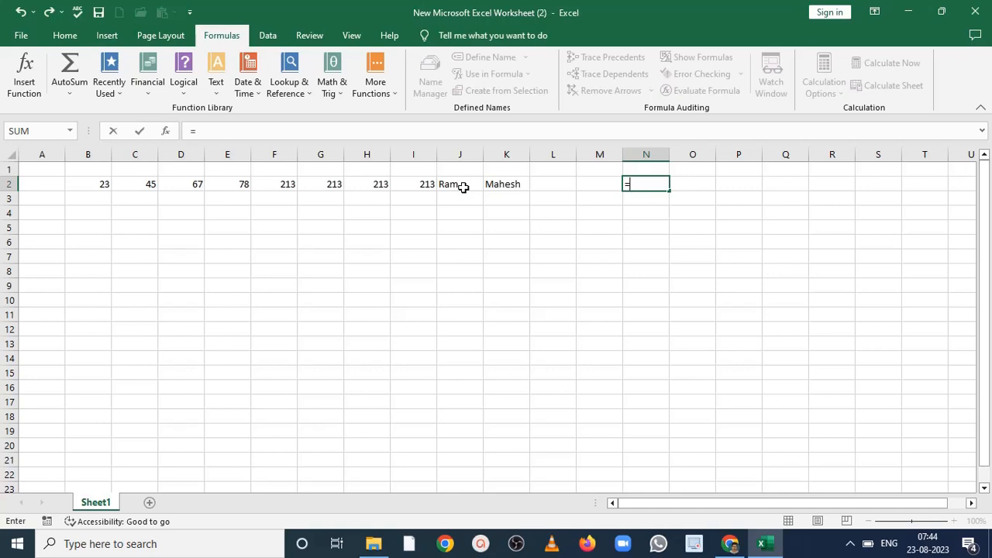
{"action": "type", "text": "cou"}
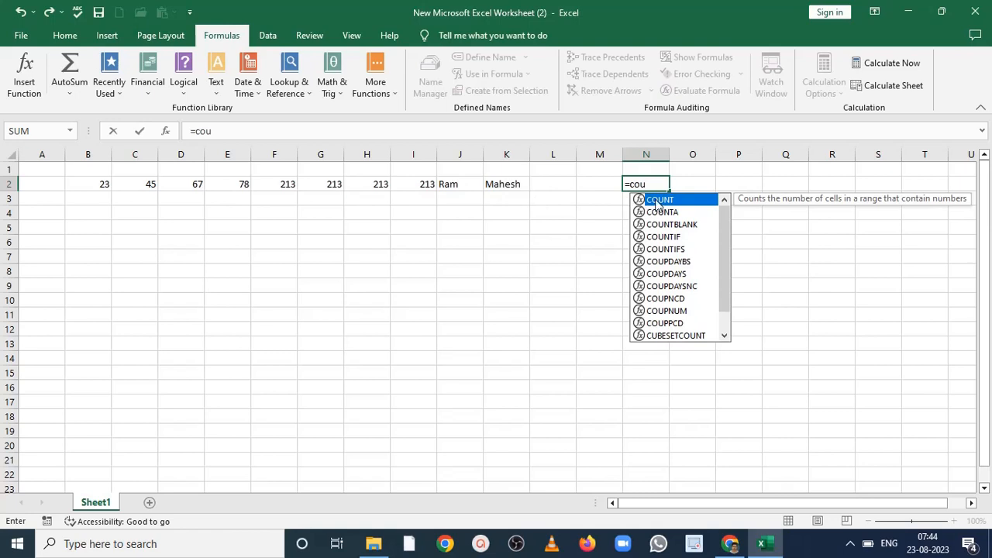
{"action": "double_click", "coordinate": [654, 201]}
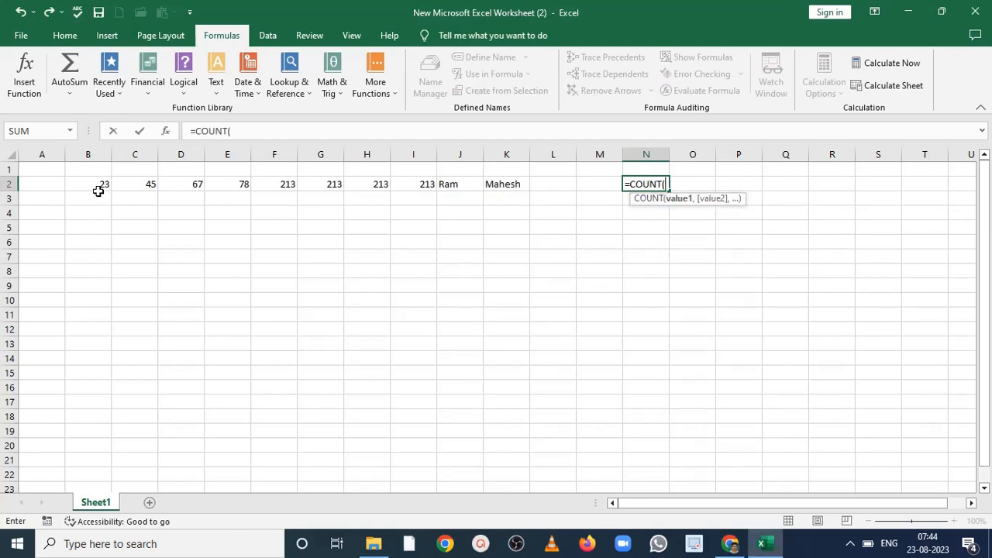
{"action": "type", "text": "b2"}
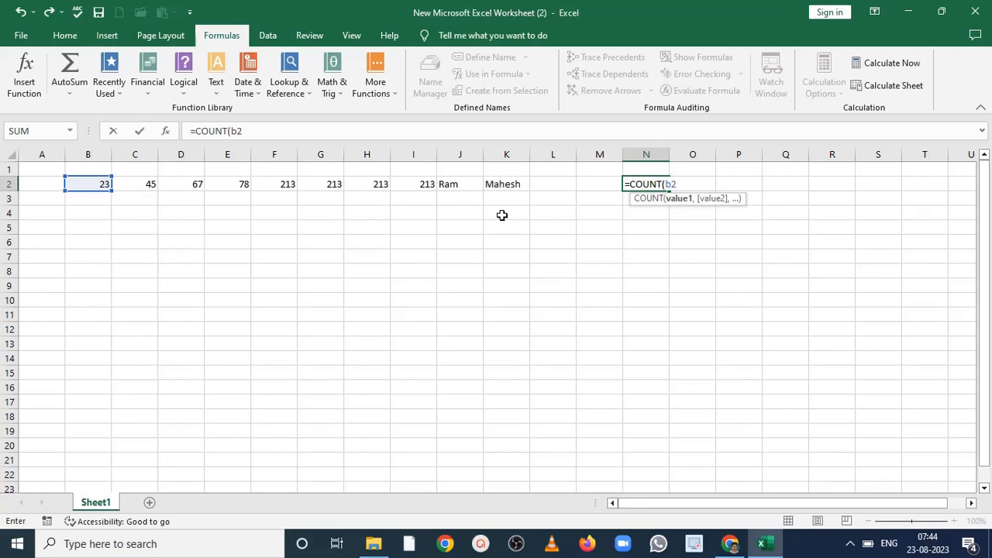
{"action": "type", "text": ":k2"}
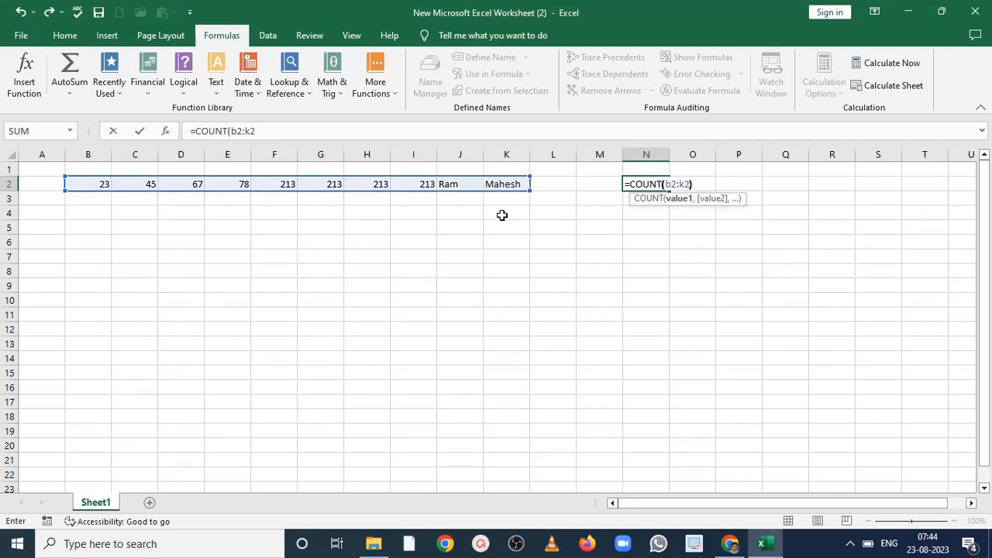
{"action": "type", "text": ")"}
{"action": "key", "text": "Return"}
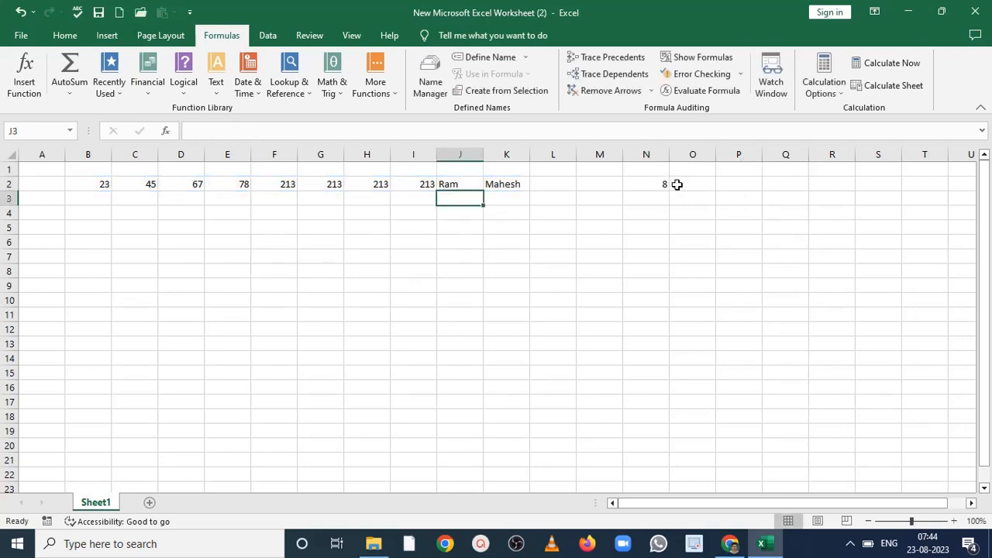
{"action": "left_click", "coordinate": [653, 191]}
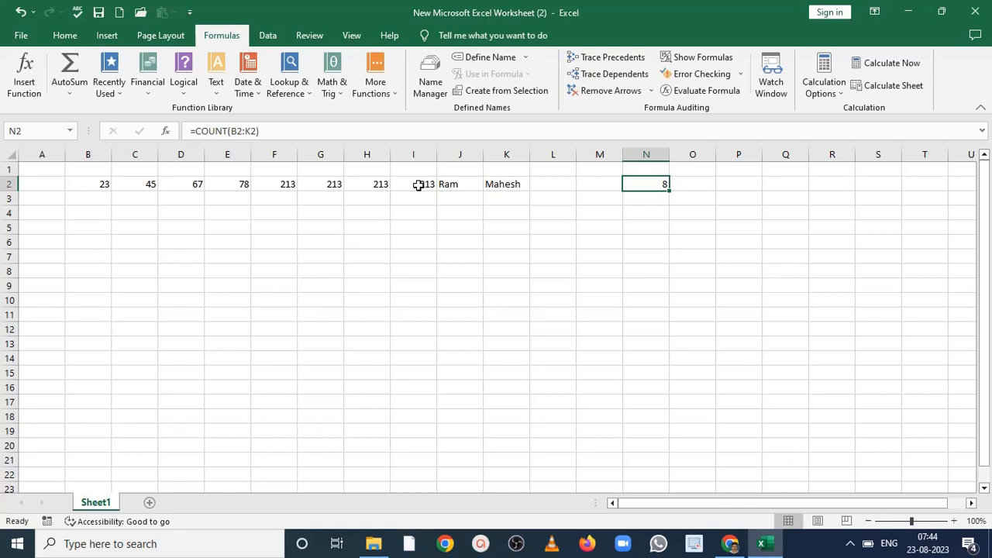
- Enter the formula =COUNTA(b2:k2) in cell O2 to count all non-empty cells in the row
{"action": "left_click", "coordinate": [692, 181]}
{"action": "type", "text": "="}
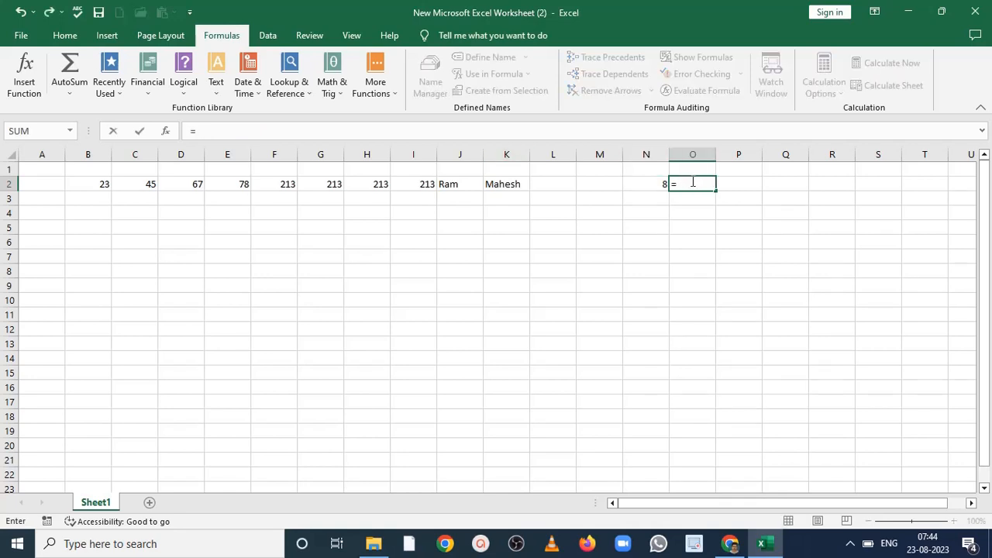
{"action": "type", "text": "count"}
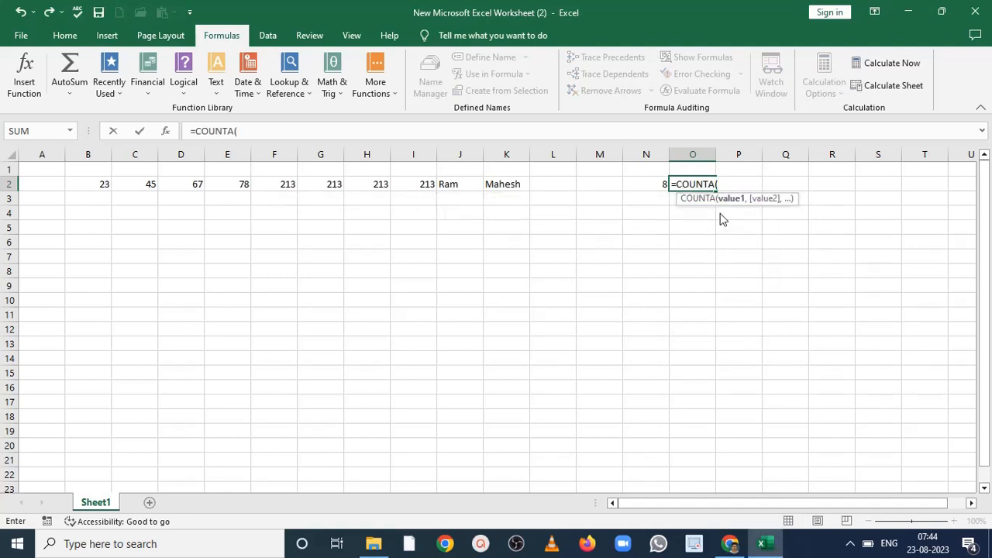
{"action": "type", "text": "b2"}
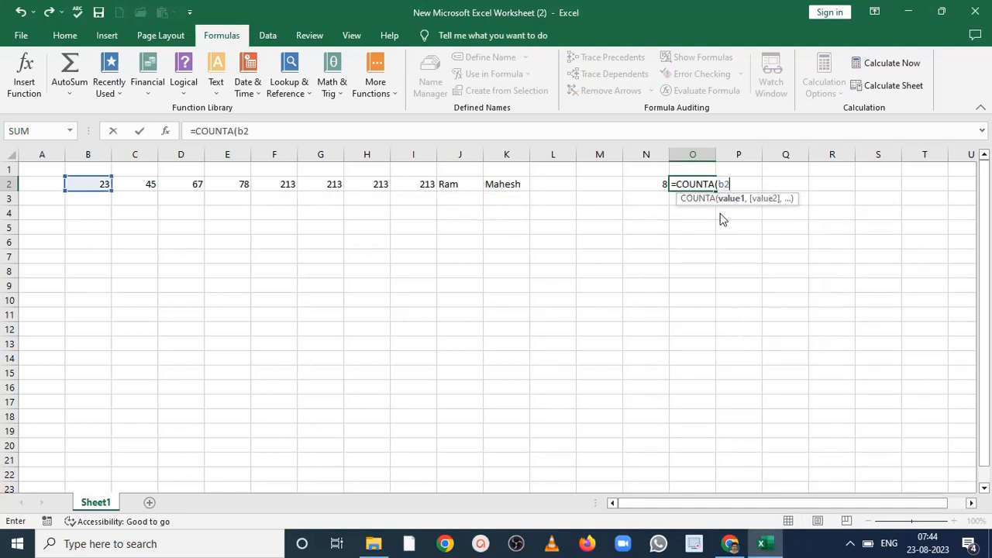
{"action": "type", "text": ";"}
{"action": "key", "text": "BackSpace"}
{"action": "type", "text": ":k"}
{"action": "type", "text": "2"}
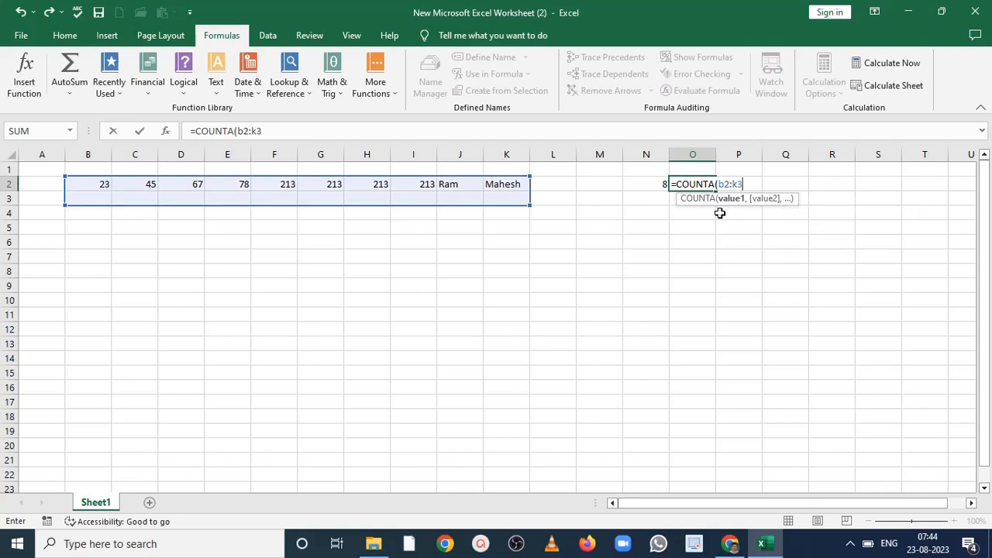
{"action": "type", "text": ")"}
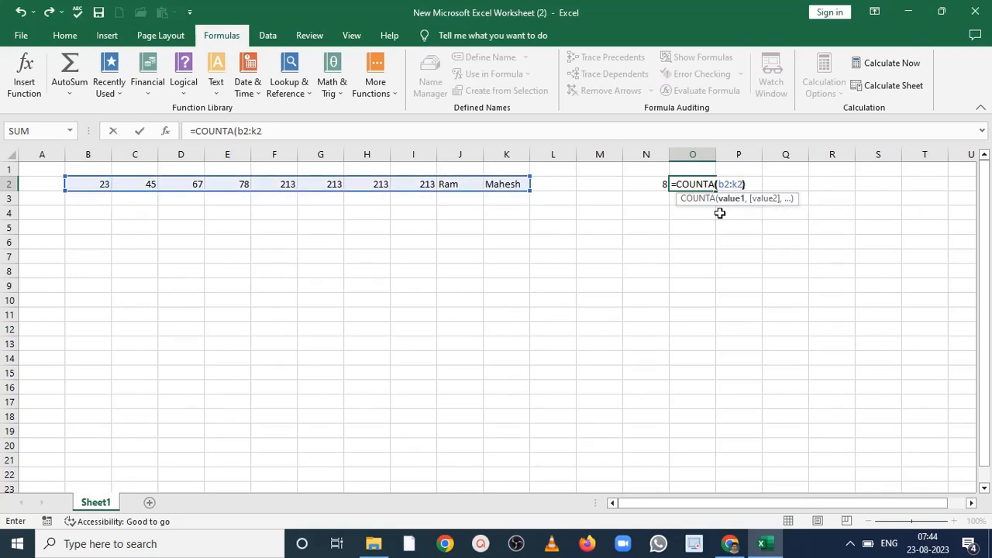
{"action": "key", "text": "Return"}
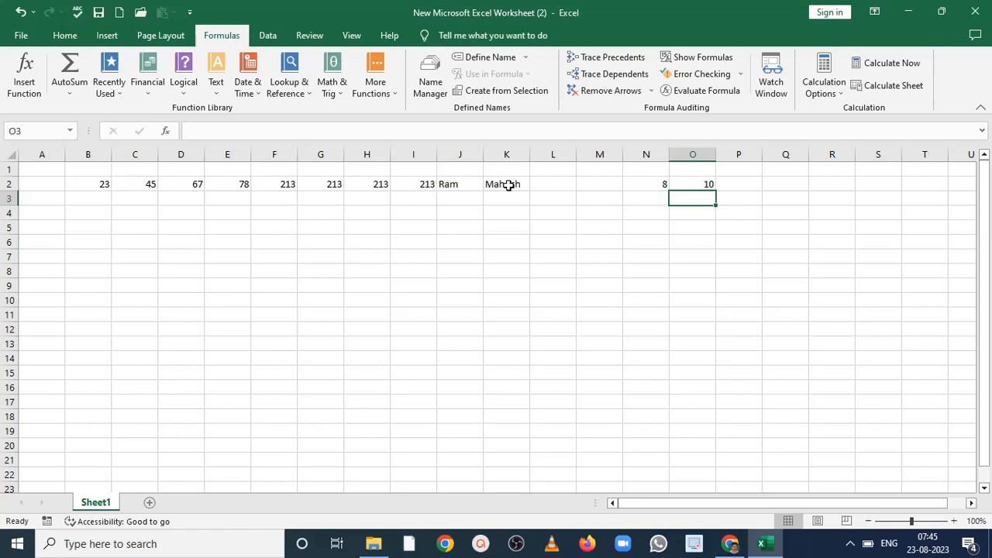
- Enter the formula =COUNTBLANK(b2:m2) in cell P2 to count the empty cells in the row
{"action": "left_click", "coordinate": [729, 186]}
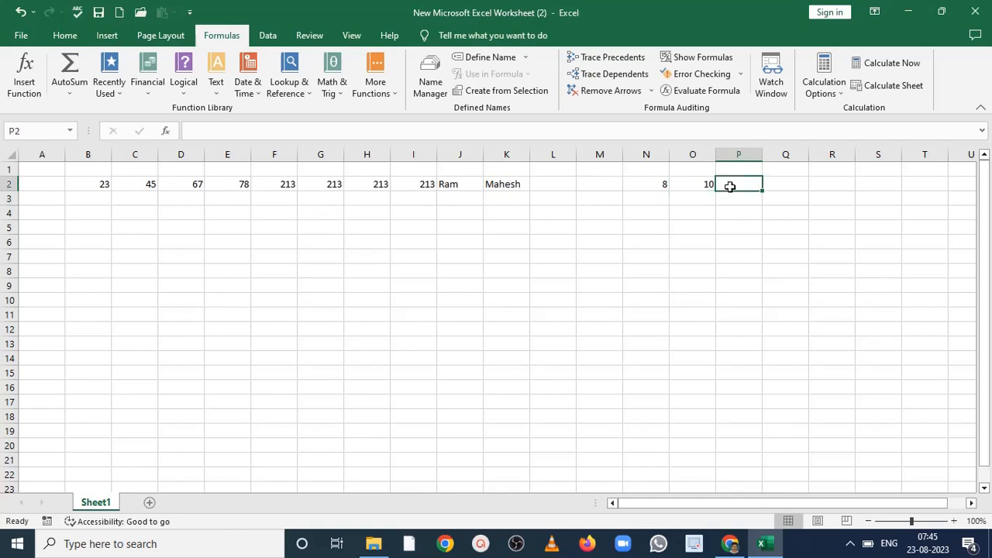
{"action": "type", "text": "=con"}
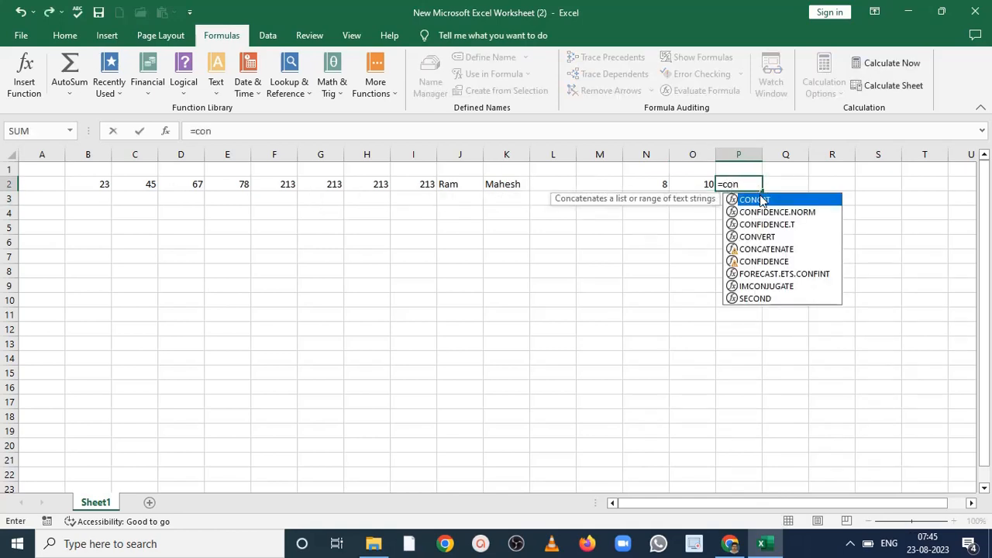
{"action": "key", "text": "BackSpace"}
{"action": "type", "text": "unt"}
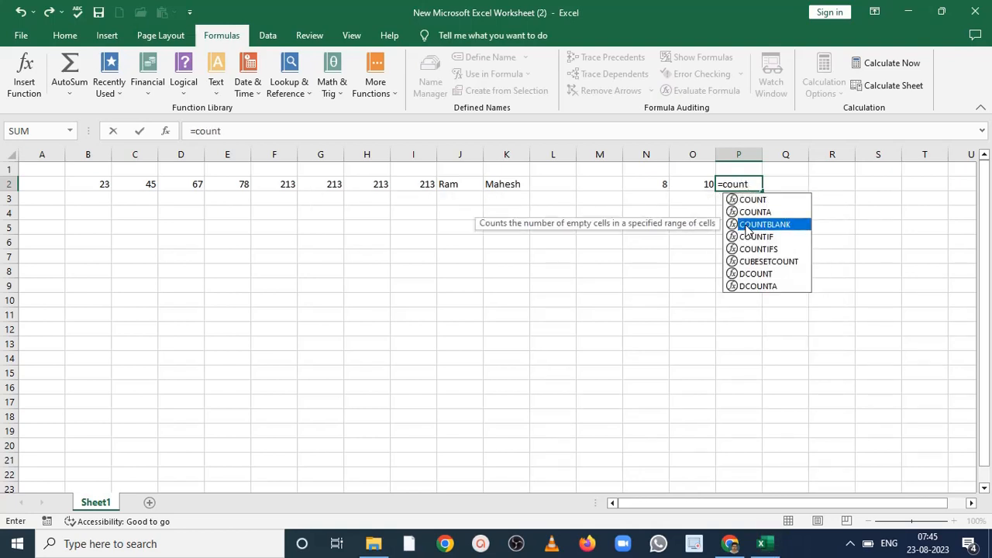
{"action": "double_click", "coordinate": [749, 225]}
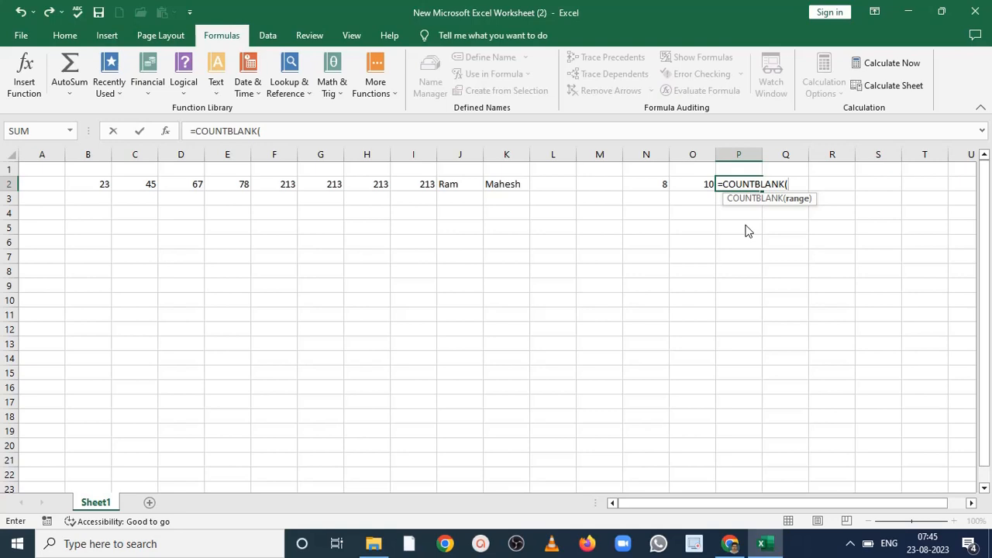
{"action": "type", "text": "b2"}
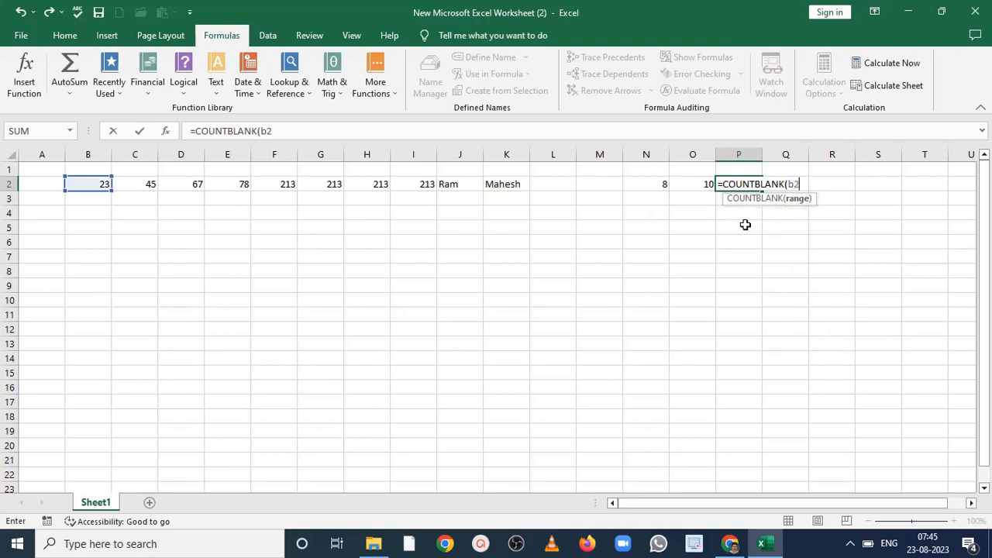
{"action": "type", "text": ":k2 "}
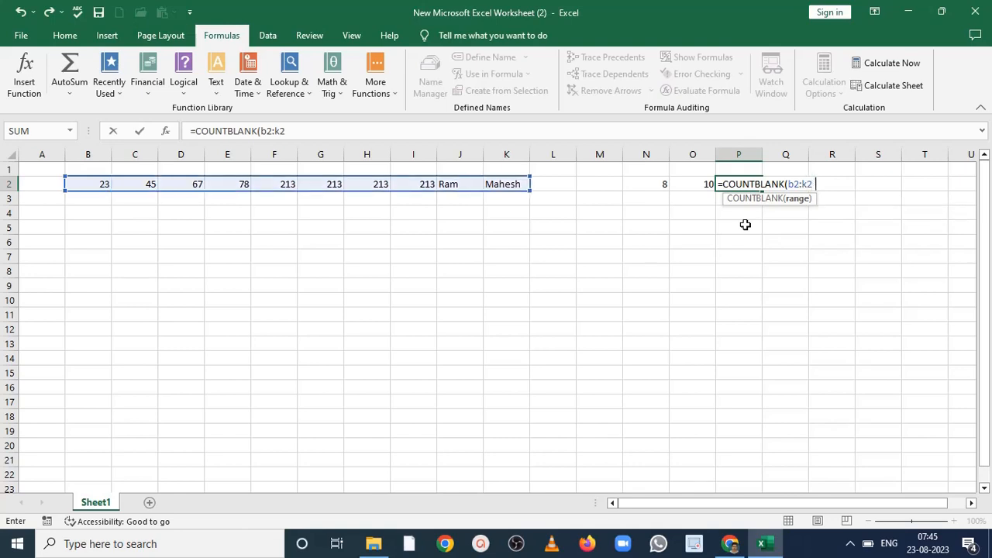
{"action": "type", "text": ")"}
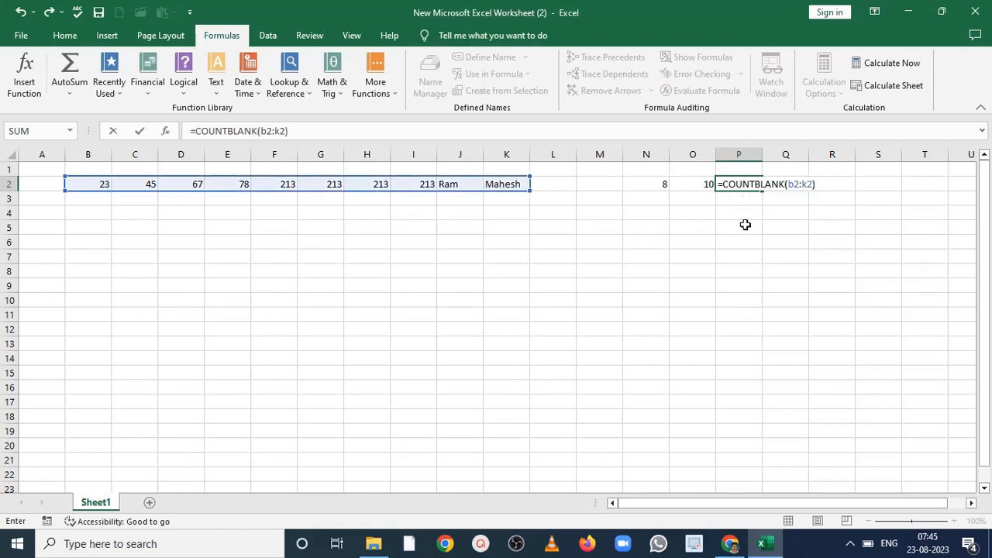
{"action": "key", "text": "BackSpace"}
{"action": "key", "text": "BackSpace"}
{"action": "key", "text": "BackSpace"}
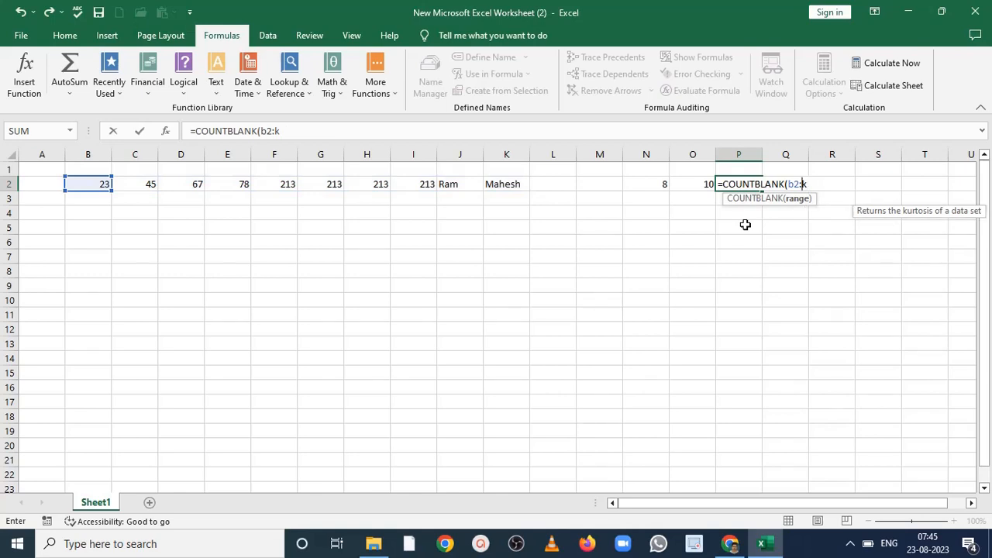
{"action": "type", "text": "m2)"}
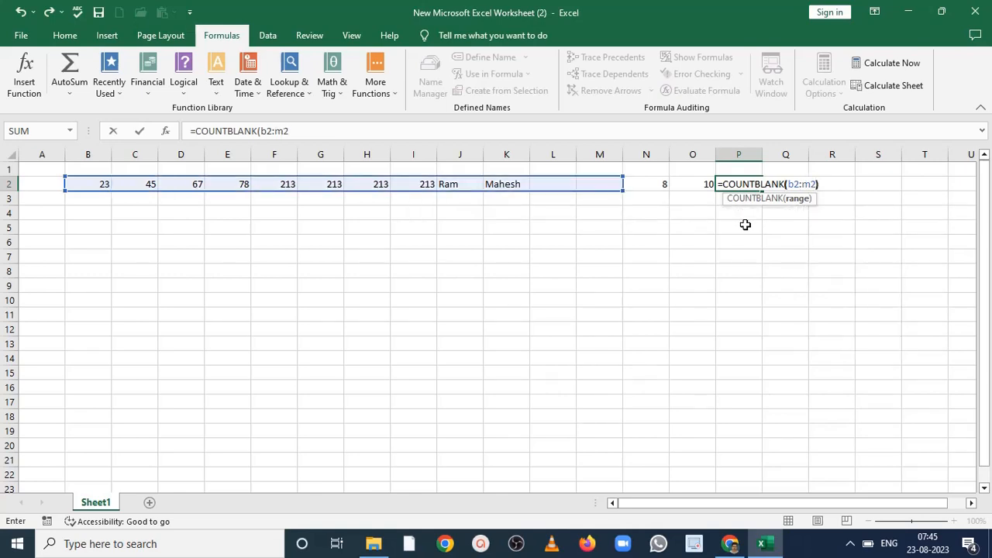
{"action": "key", "text": "Return"}
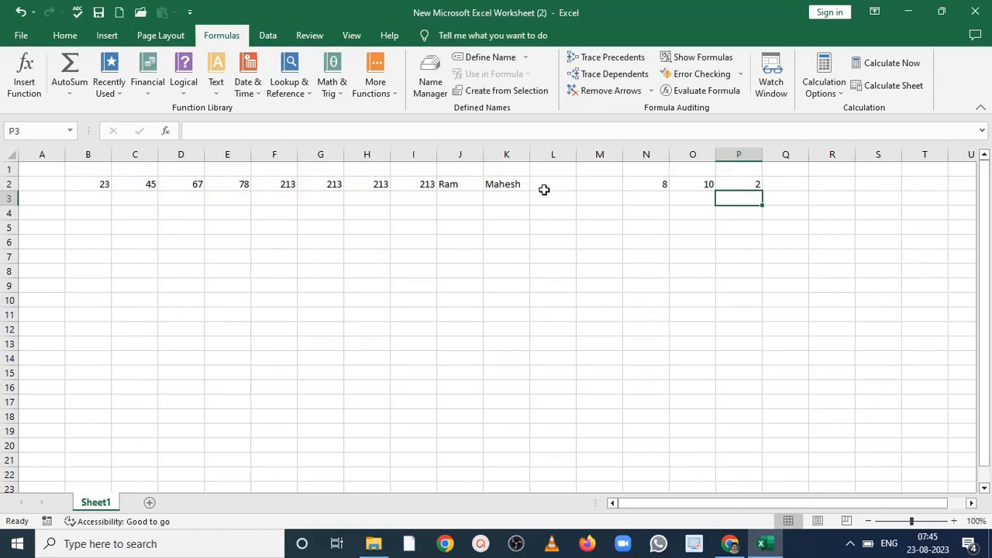
- Change the range of the COUNTBLANK formula in cell P2 to B2:k2
{"action": "left_click_drag", "start_coordinate": [546, 187], "coordinate": [589, 188]}
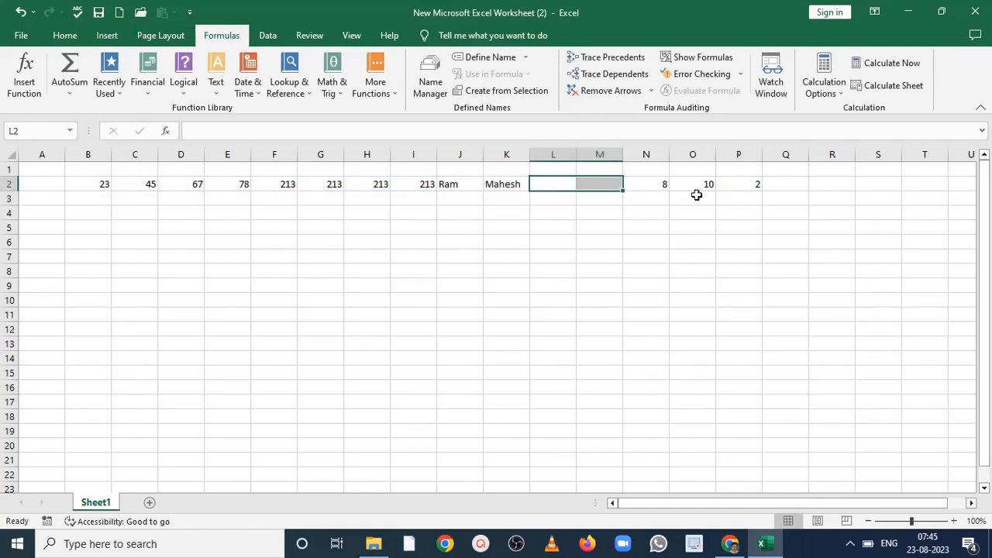
{"action": "left_click", "coordinate": [746, 185]}
{"action": "left_click", "coordinate": [277, 130]}
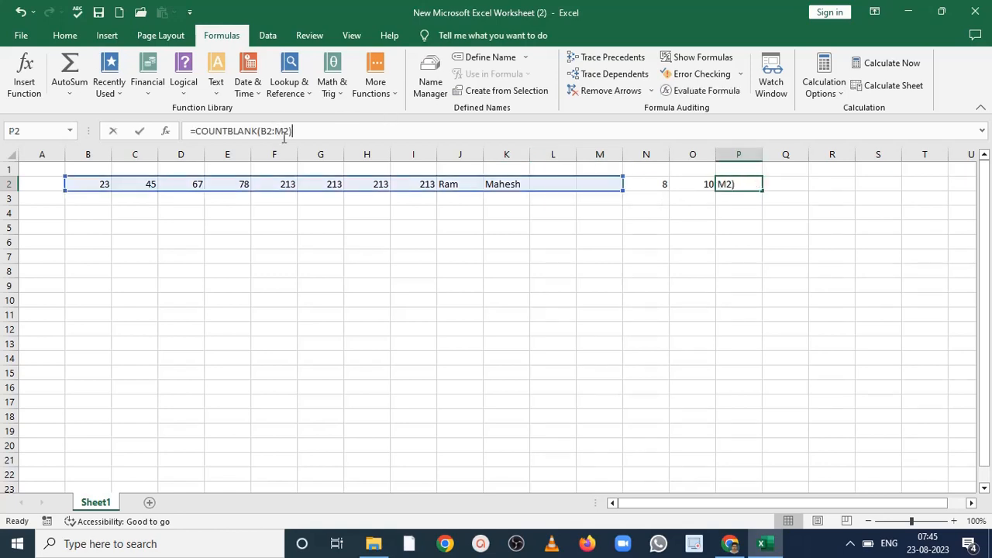
{"action": "key", "text": "Delete"}
{"action": "type", "text": "k"}
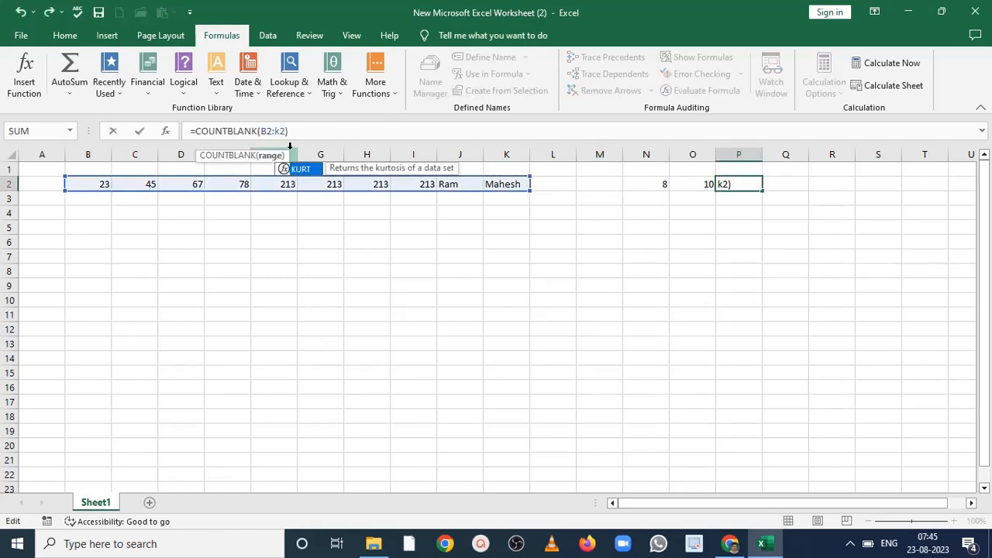
{"action": "key", "text": "Return"}
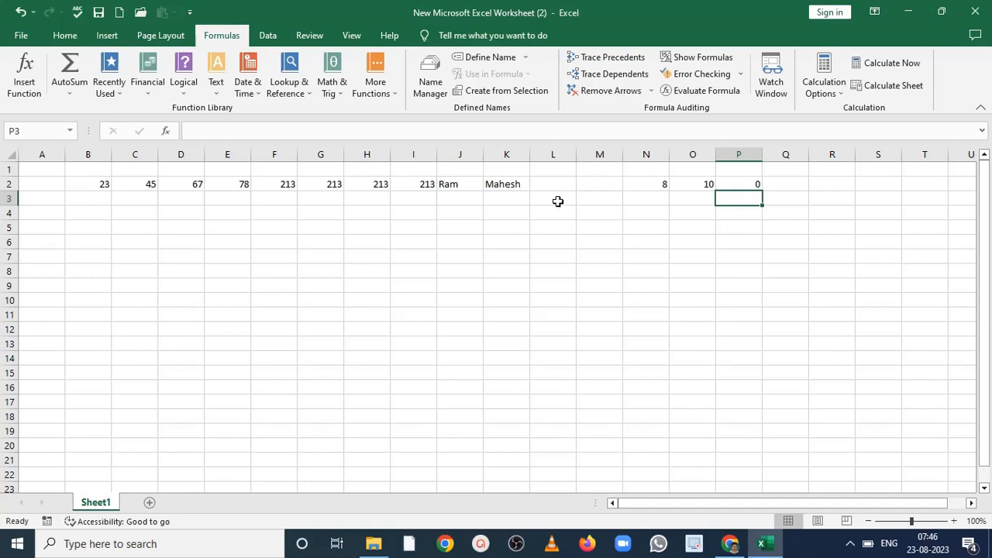
- Clear the contents of cells J2 to P2, removing the sample names and the count formulas
{"action": "left_click_drag", "start_coordinate": [450, 182], "coordinate": [760, 182]}
{"action": "key", "text": "Delete"}
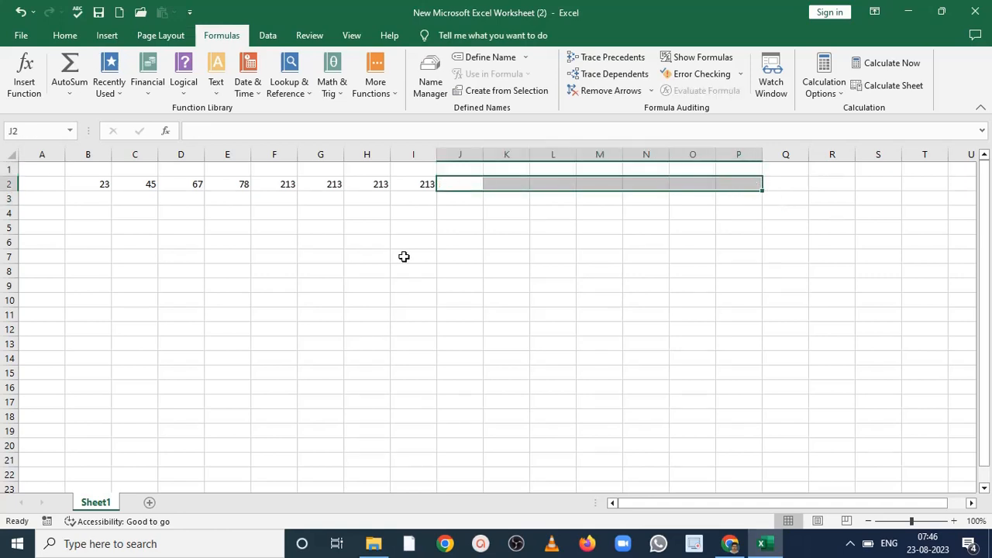
- Enter the formula =AVERAGE(b2:i2) in cell J2 to average the numbers in the row
{"action": "left_click_drag", "start_coordinate": [104, 186], "coordinate": [414, 181]}
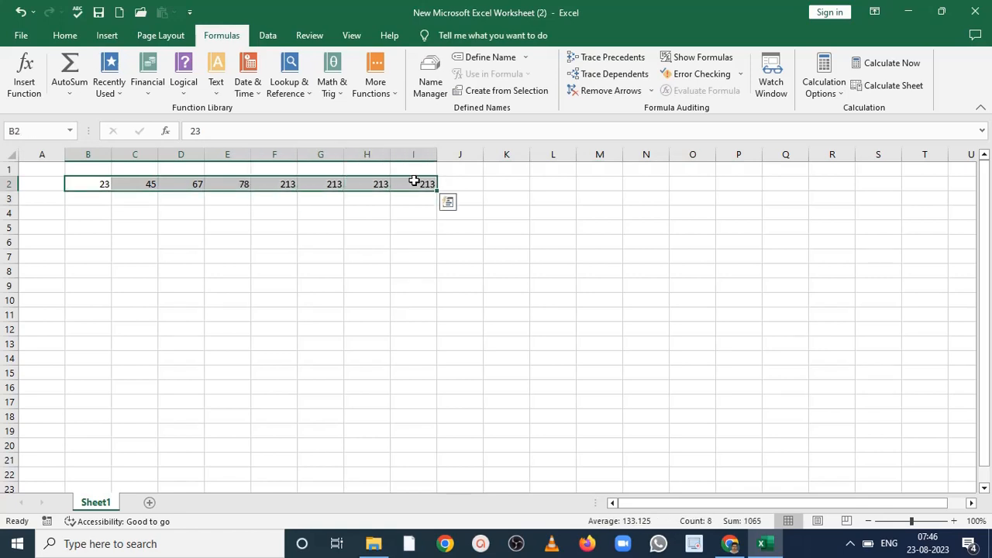
{"action": "left_click", "coordinate": [470, 184]}
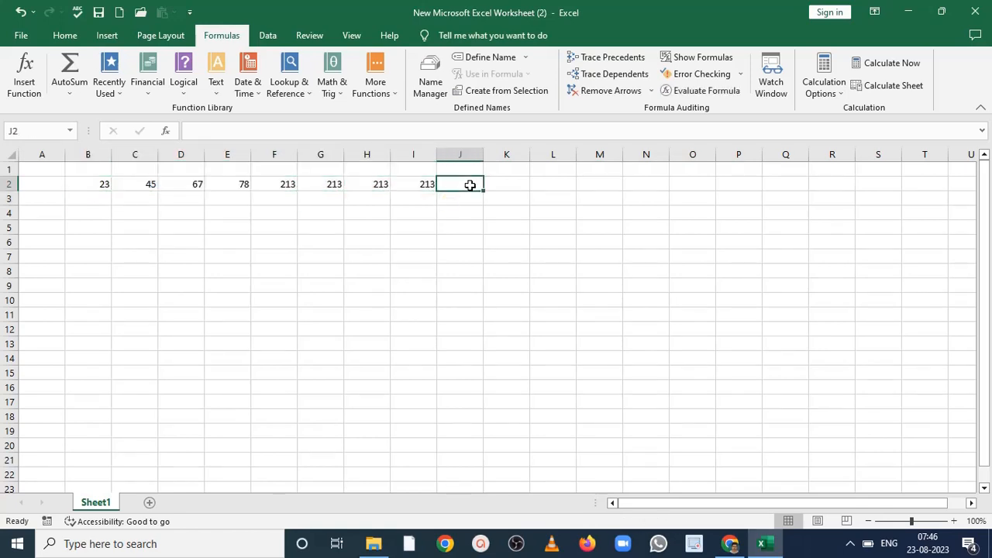
{"action": "type", "text": "=aver"}
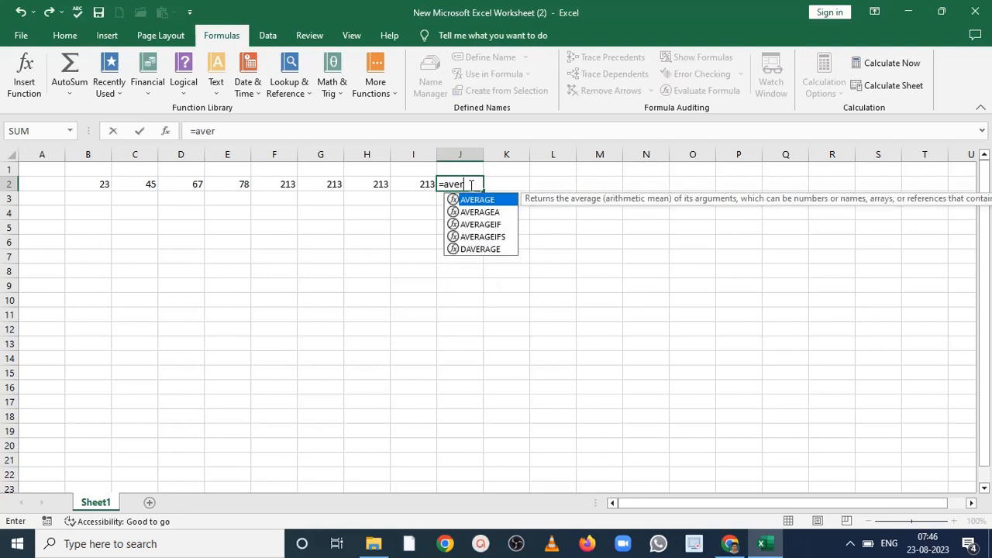
{"action": "key", "text": "Tab"}
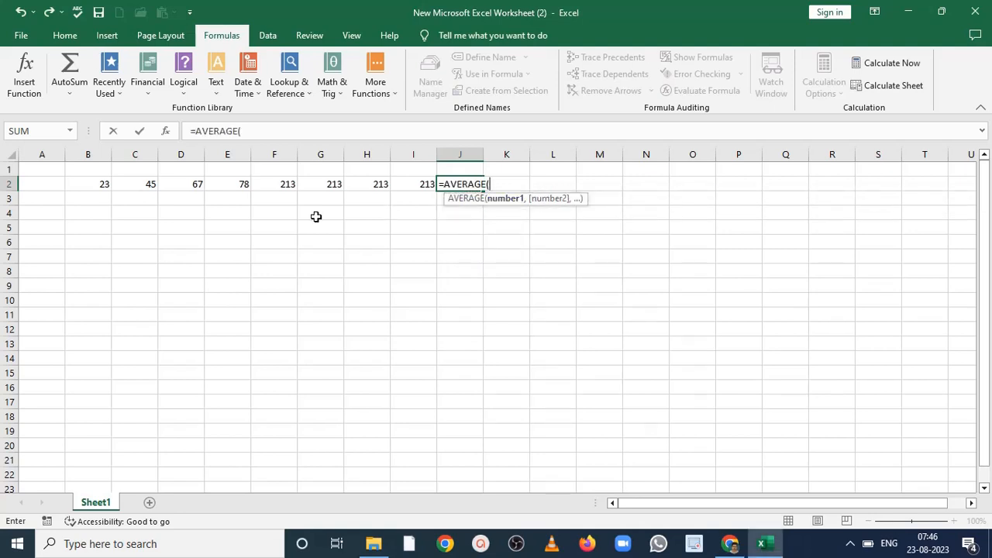
{"action": "type", "text": "b2"}
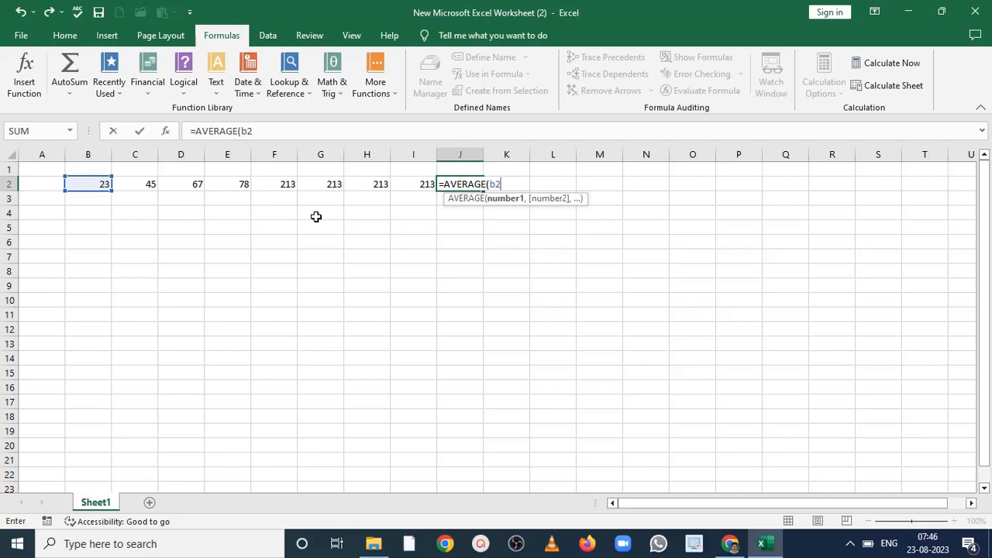
{"action": "type", "text": ":i2"}
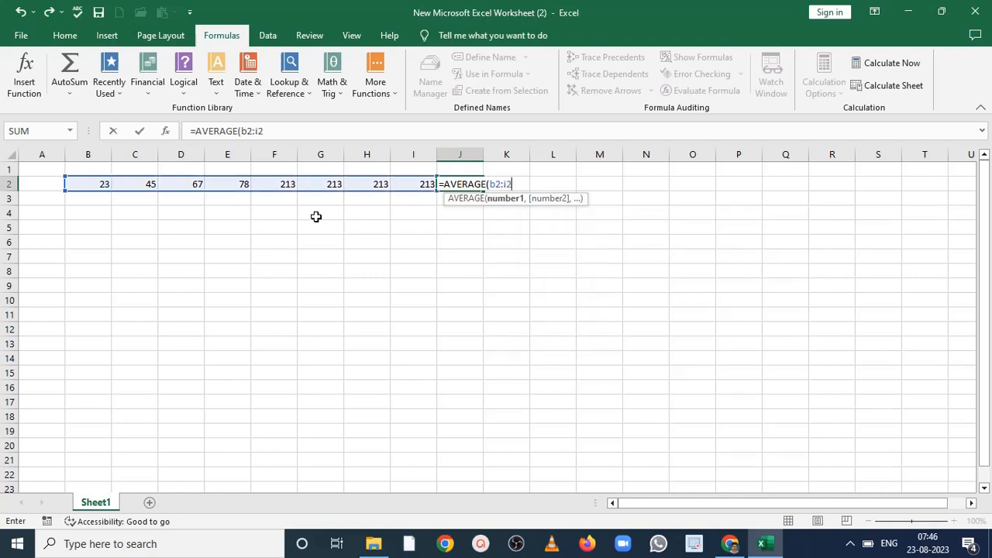
{"action": "type", "text": ")"}
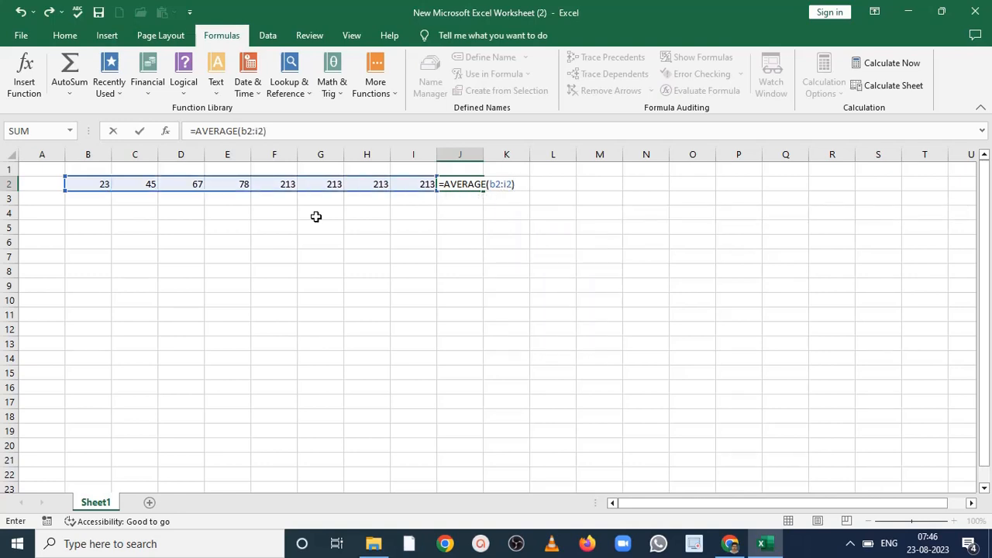
{"action": "key", "text": "Return"}
- Highlight the average in cell J2 with a yellow fill
{"action": "left_click", "coordinate": [458, 185]}
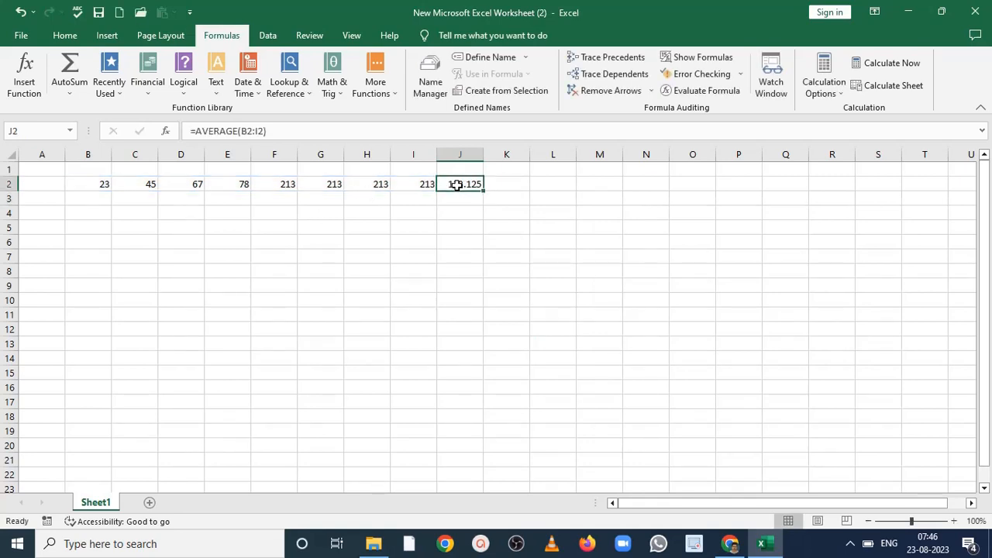
{"action": "left_click", "coordinate": [65, 36]}
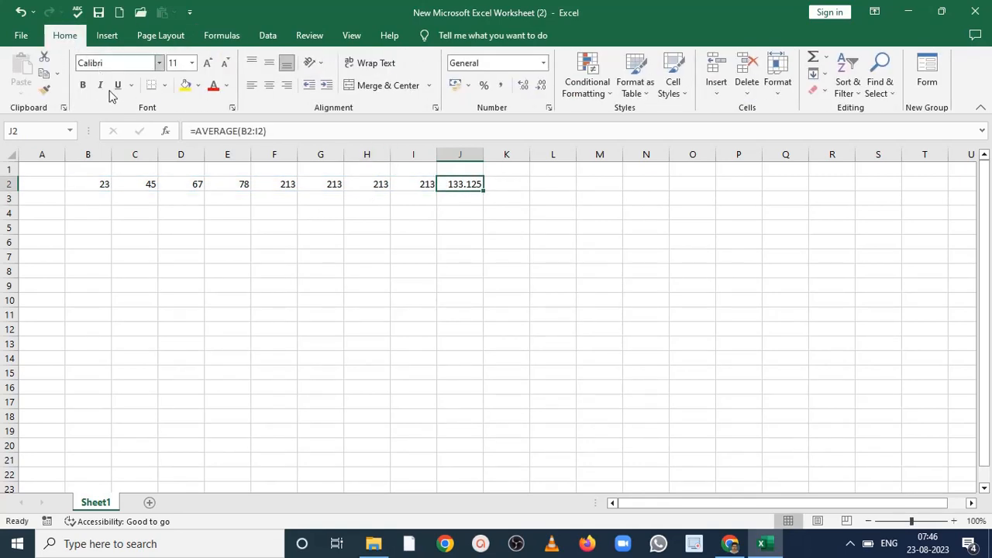
{"action": "left_click", "coordinate": [186, 85]}
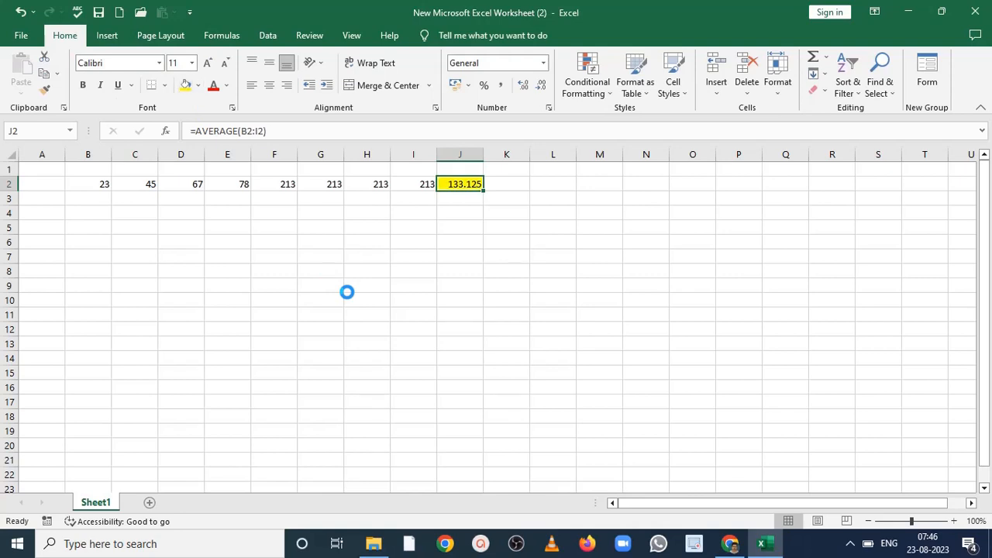
- Enter the formula =MIN(b2:i2) in cell K2 to find the smallest number, and highlight the cell with a yellow fill
{"action": "left_click", "coordinate": [508, 183]}
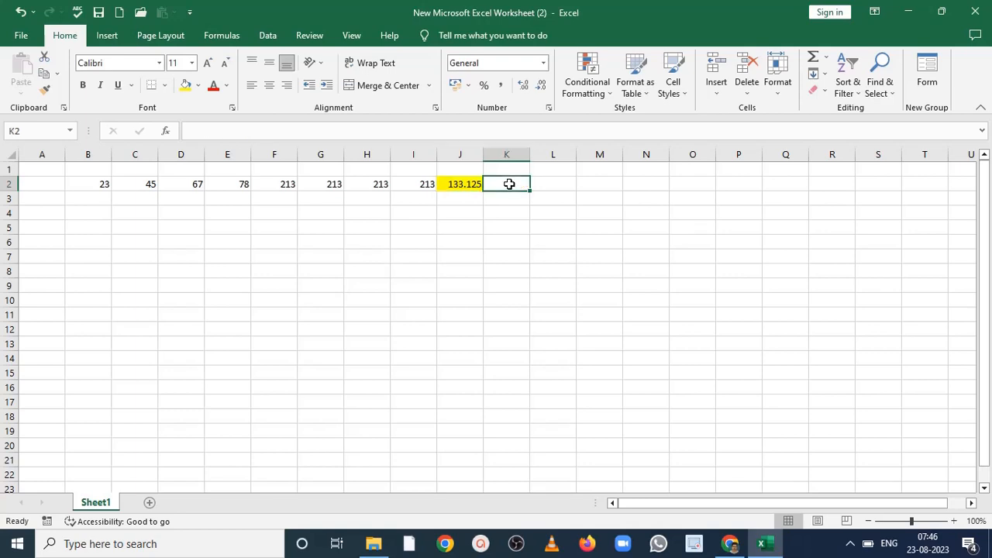
{"action": "type", "text": "=min"}
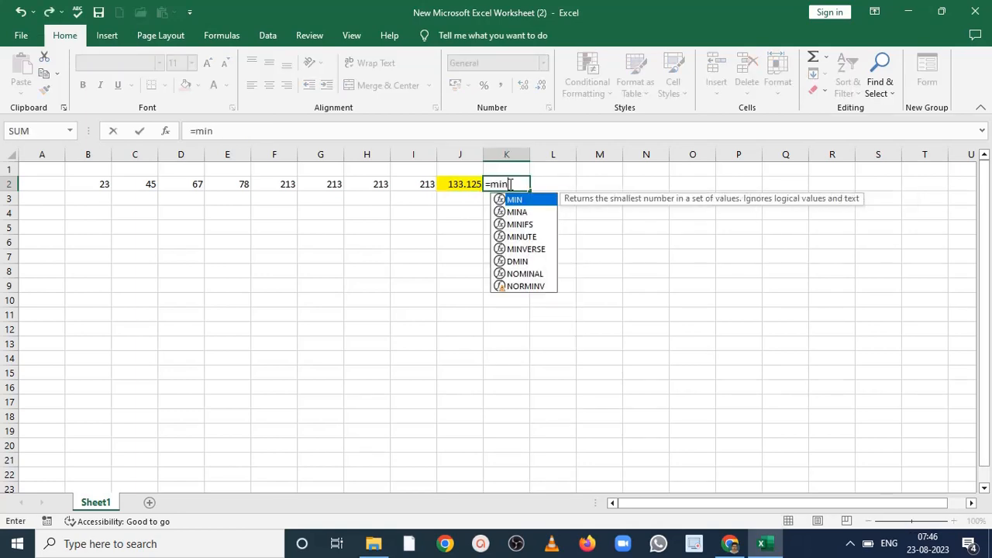
{"action": "type", "text": "("}
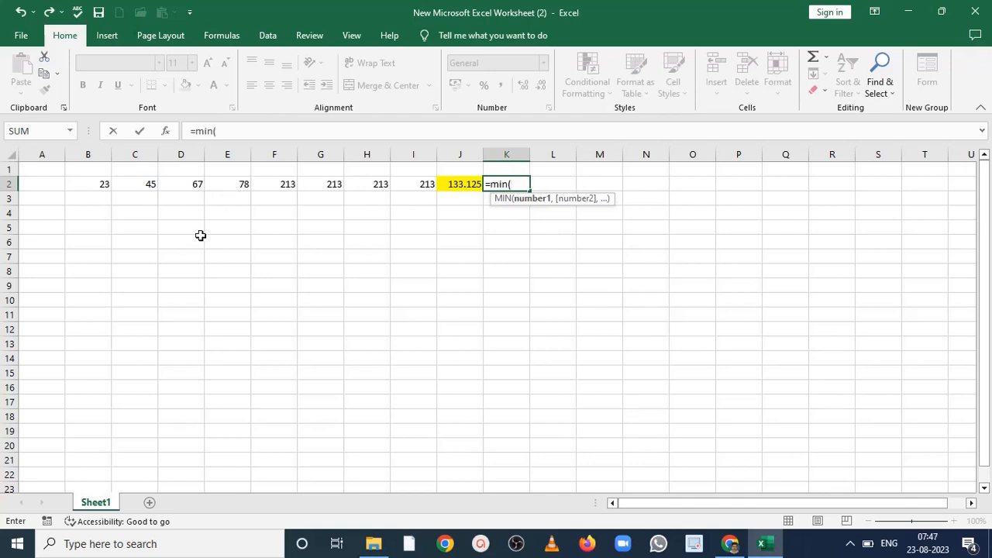
{"action": "type", "text": "b2"}
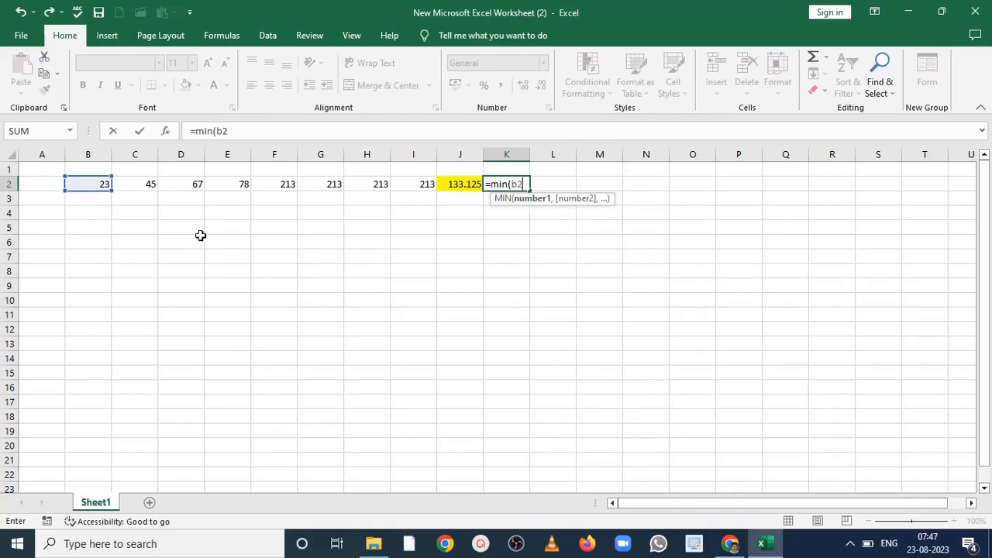
{"action": "type", "text": ":i2)"}
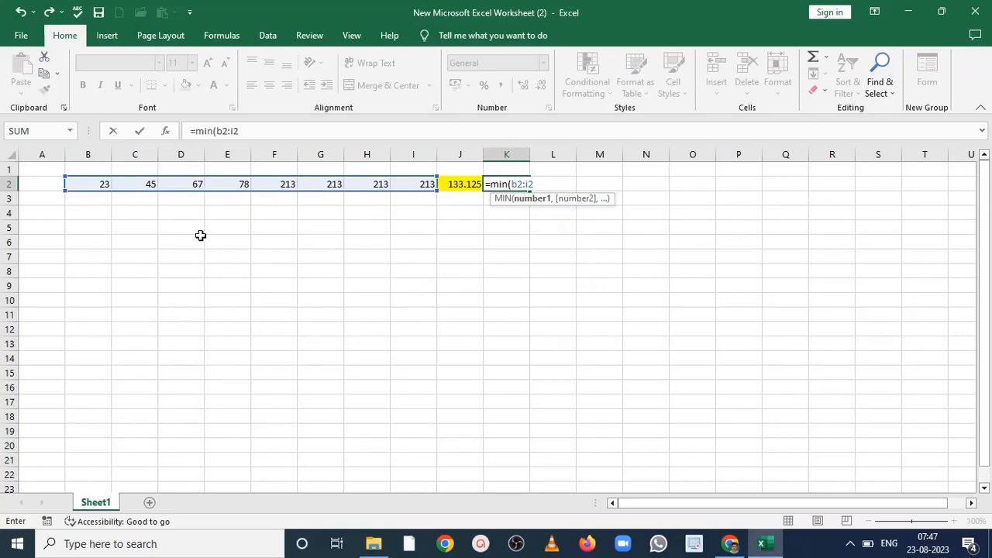
{"action": "key", "text": "Return"}
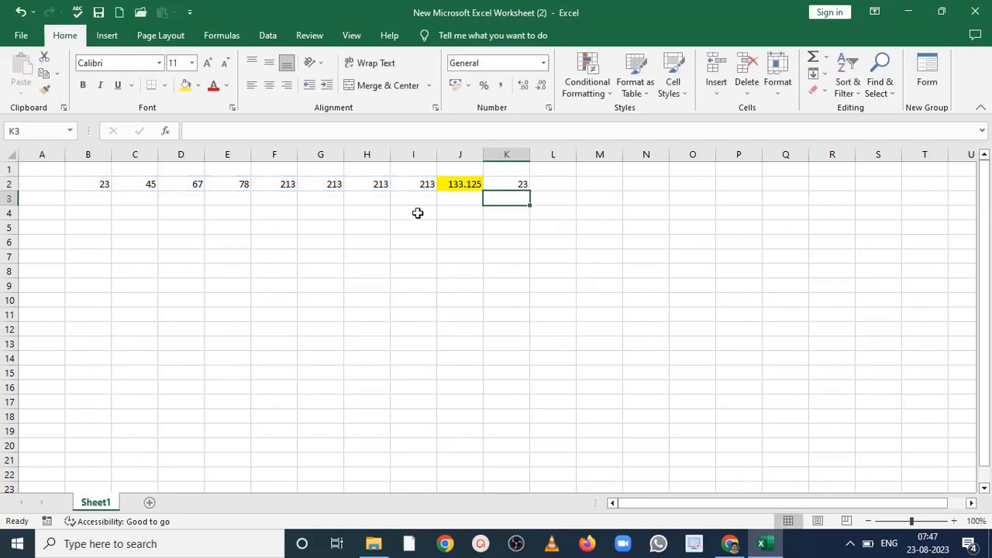
{"action": "left_click", "coordinate": [514, 186]}
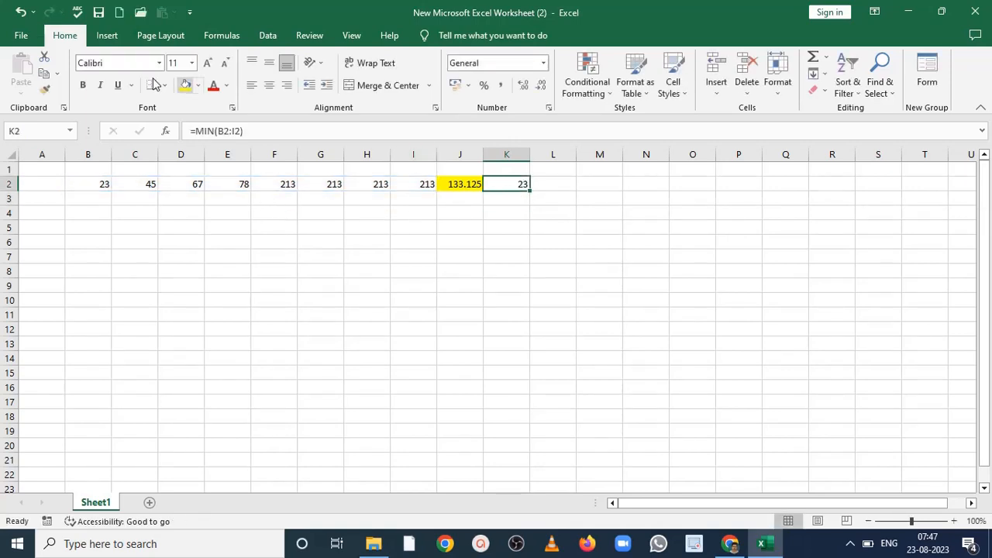
{"action": "left_click", "coordinate": [187, 86]}
- Enter the formula =MAX(b2:i2) in cell L2 to find the largest number, and highlight the cell with a yellow fill
{"action": "left_click", "coordinate": [560, 185]}
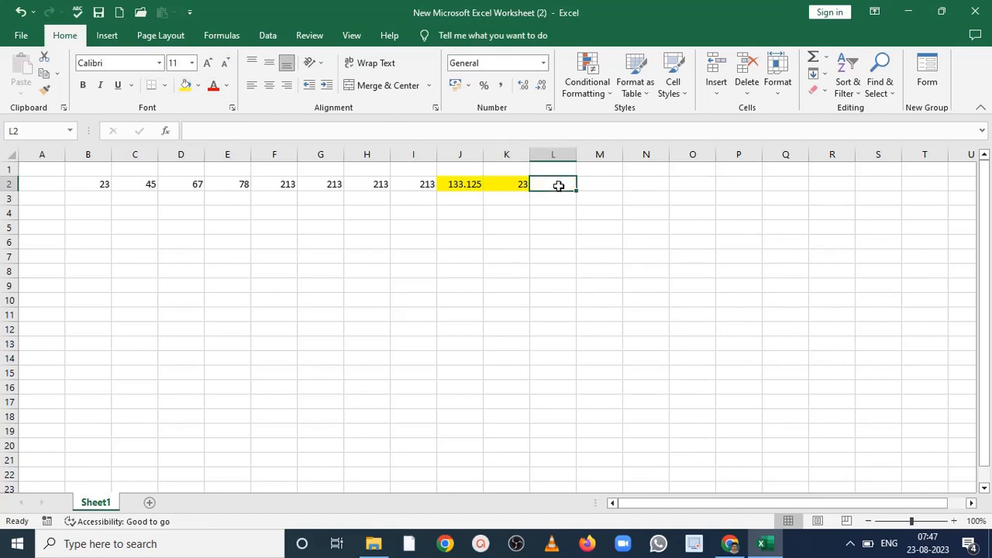
{"action": "type", "text": "=max"}
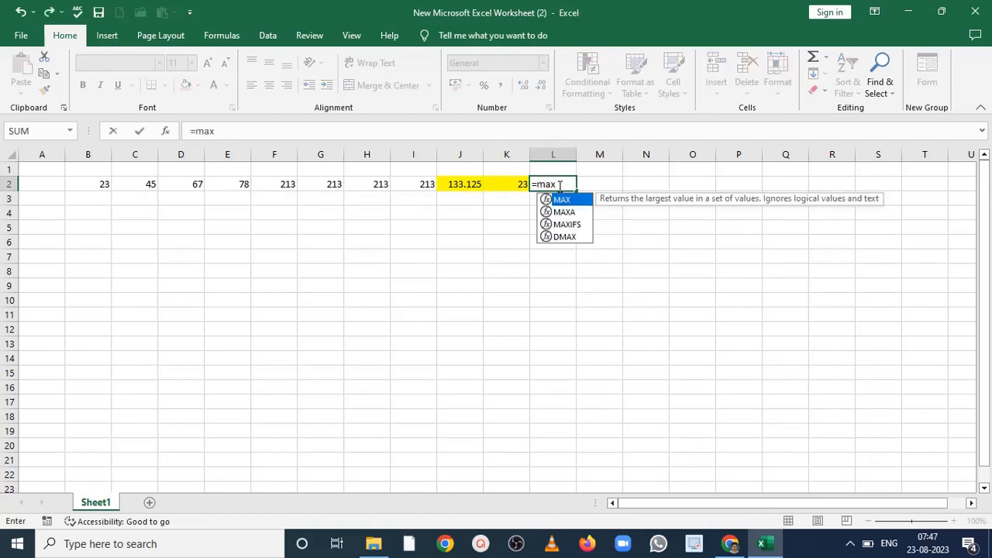
{"action": "double_click", "coordinate": [560, 200]}
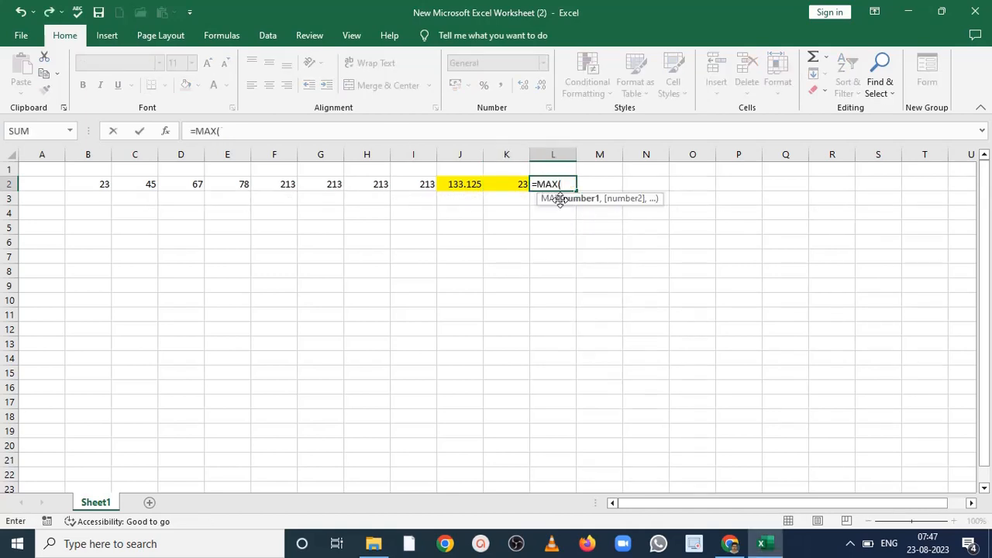
{"action": "type", "text": "b2:"}
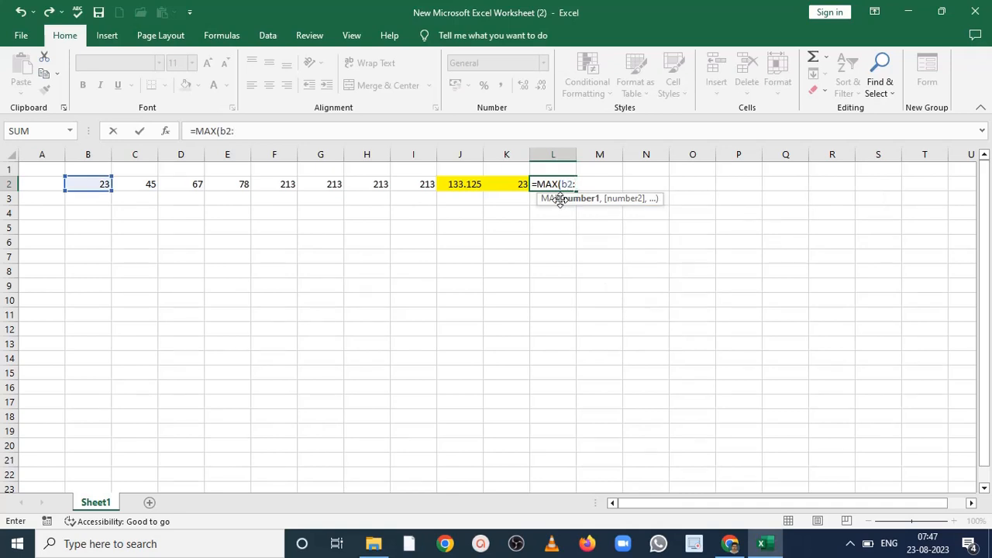
{"action": "type", "text": "i2)"}
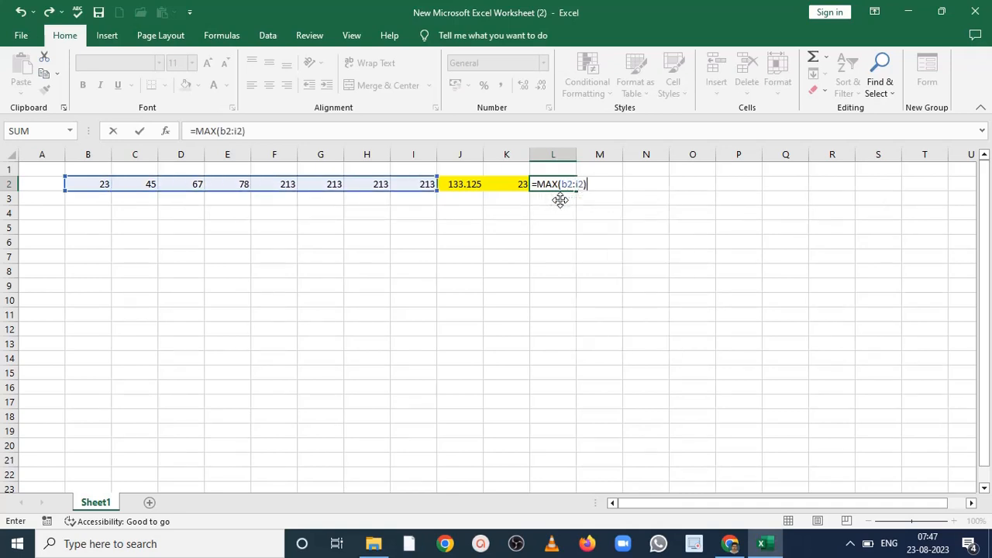
{"action": "key", "text": "Return"}
{"action": "left_click", "coordinate": [564, 182]}
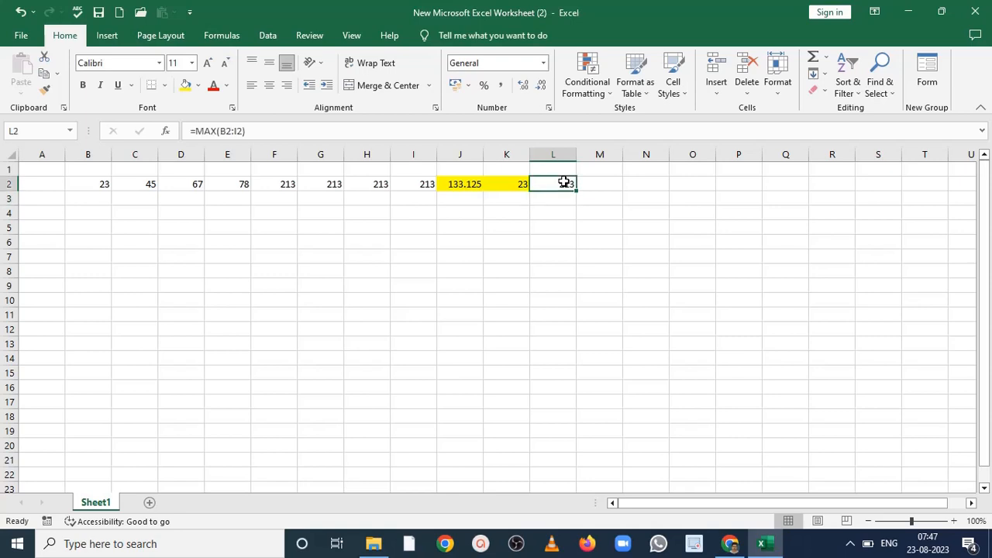
{"action": "left_click", "coordinate": [187, 87]}
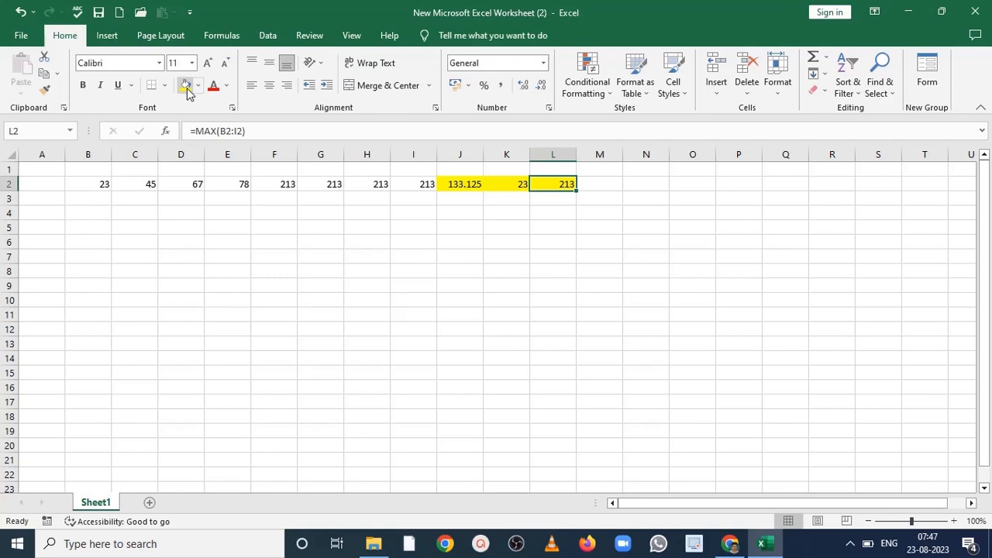
- Switch to the course PDF in Chrome and read the SUM function exercise on page 74
{"action": "left_click", "coordinate": [732, 544]}
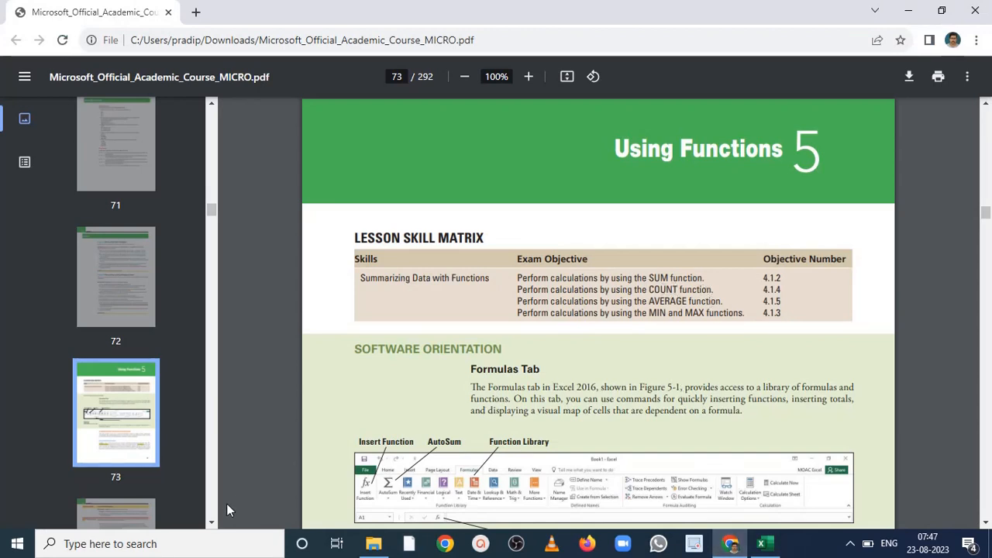
{"action": "left_click", "coordinate": [212, 523]}
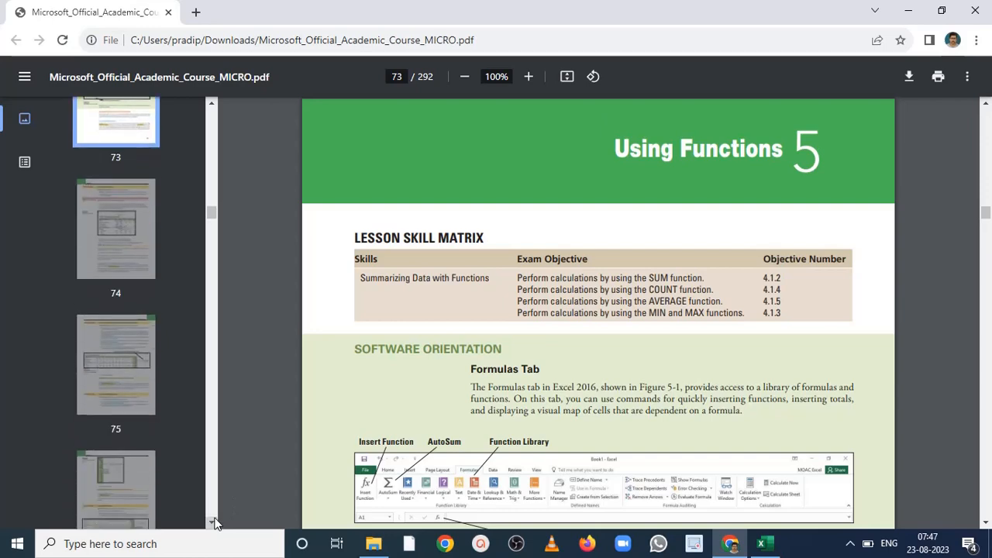
{"action": "left_click", "coordinate": [102, 250]}
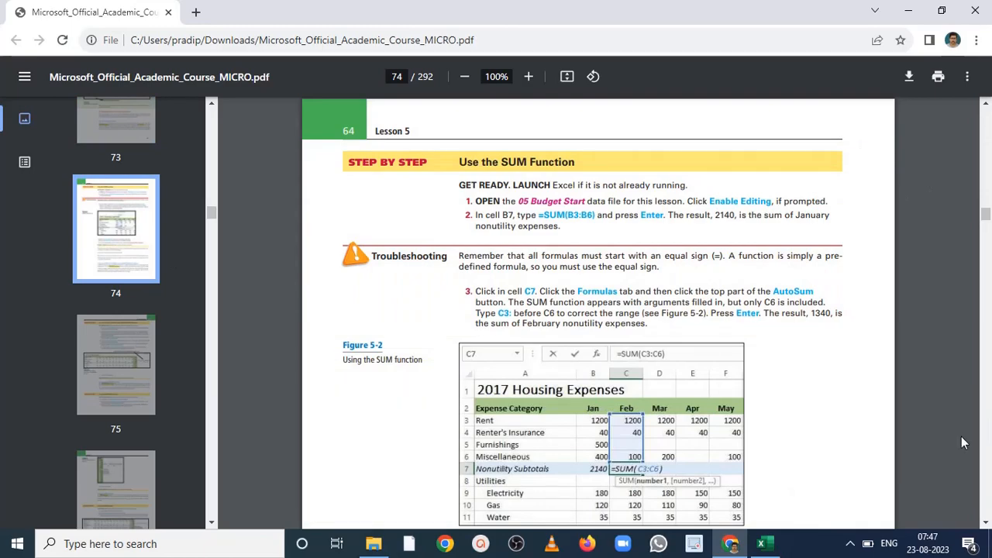
{"action": "left_click", "coordinate": [987, 525]}
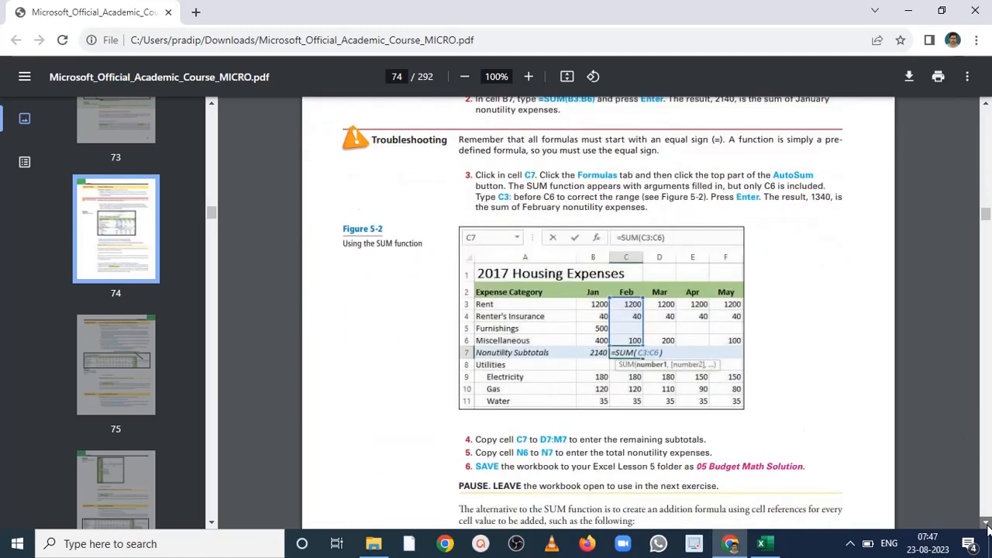